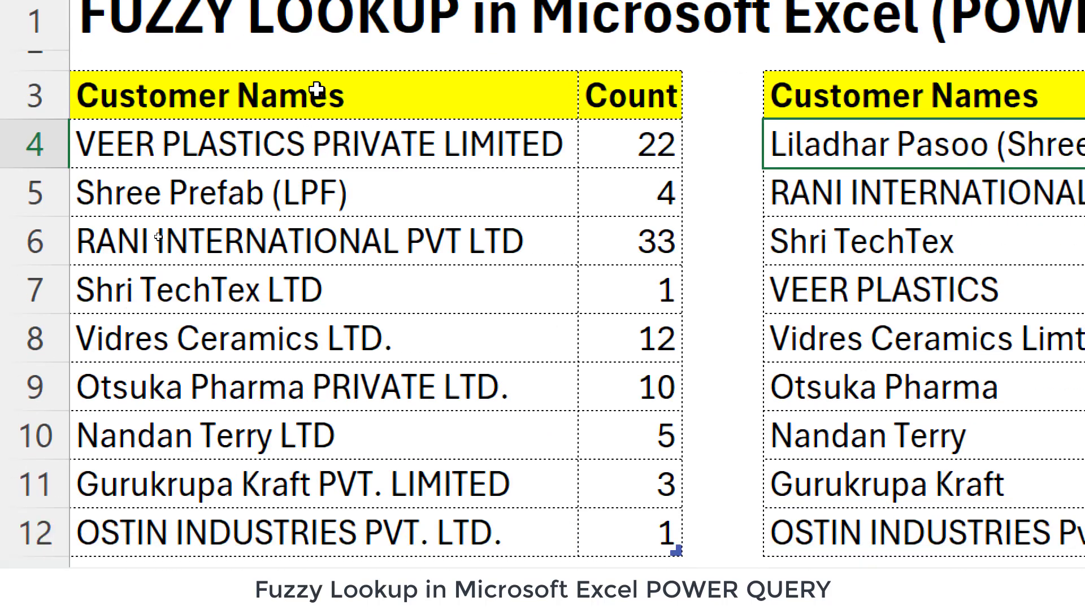
# - Point out both customer lists, the Count values, and entries like Shree Prefab and Shri TechTex
pyautogui.moveTo(317, 89); pyautogui.dragTo(381, 521)
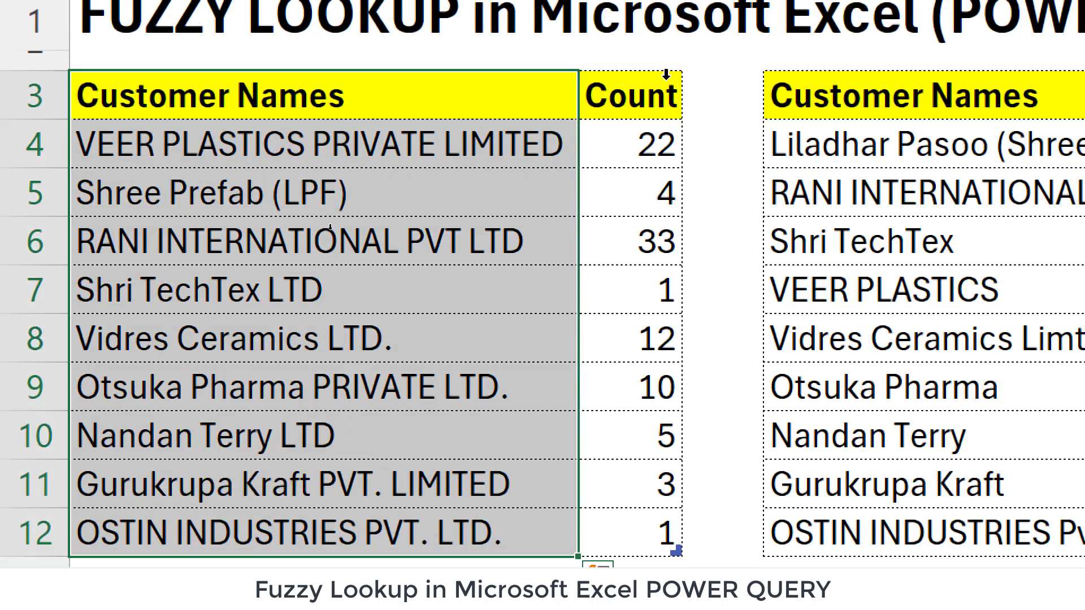
pyautogui.moveTo(629, 94); pyautogui.dragTo(593, 520)
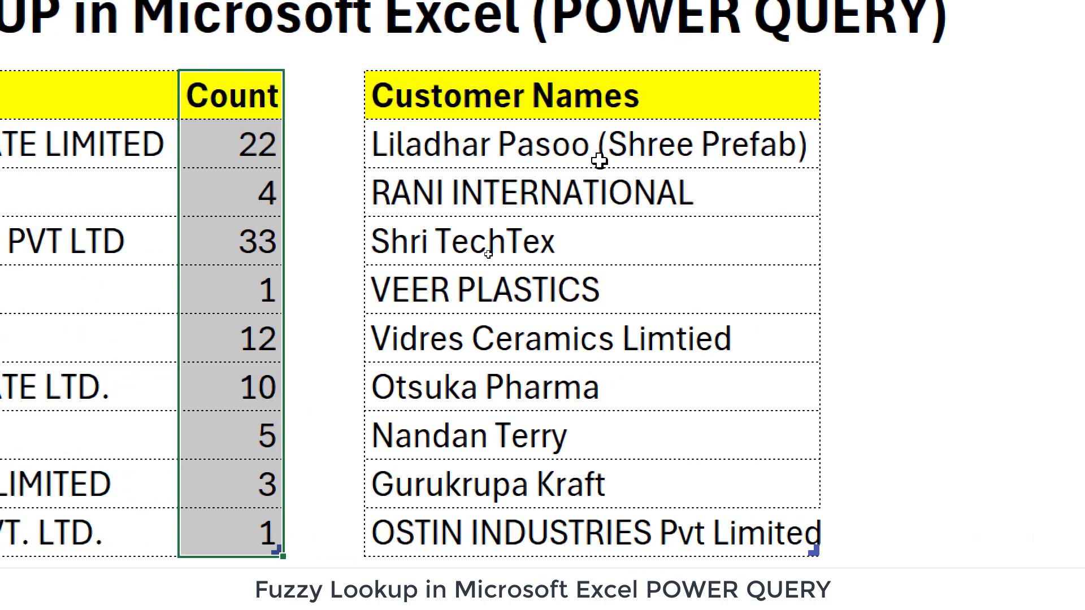
pyautogui.moveTo(565, 90); pyautogui.dragTo(582, 521)
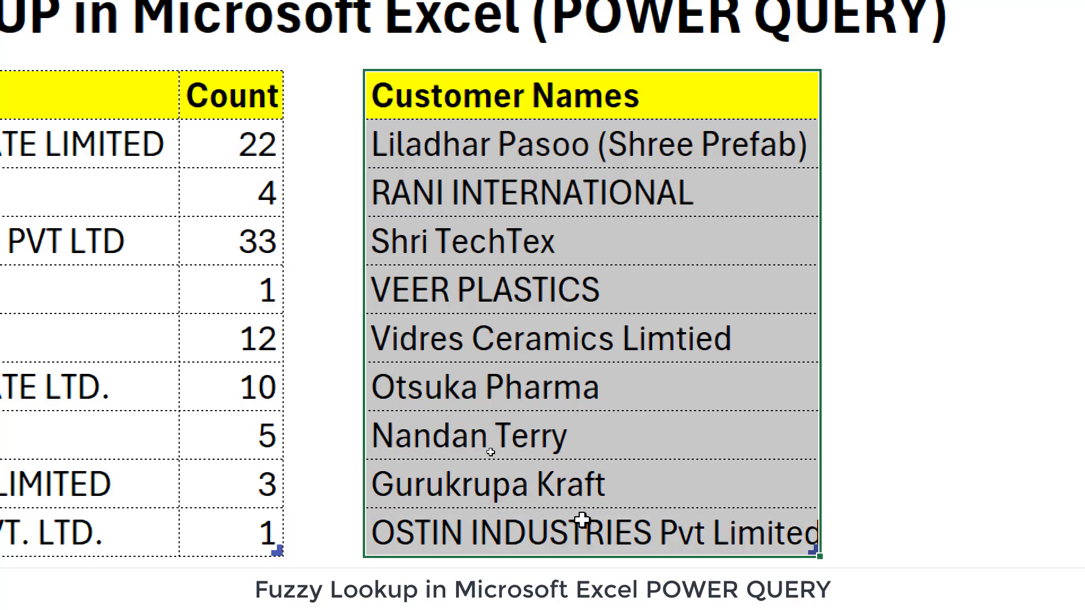
pyautogui.click(576, 152)
pyautogui.click(557, 240)
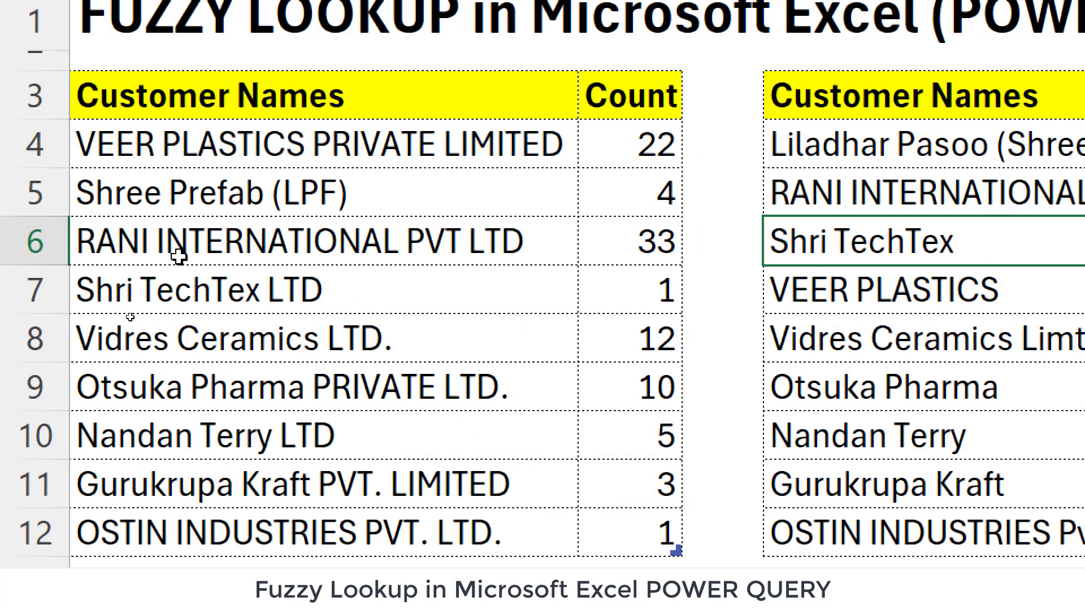
pyautogui.click(276, 242)
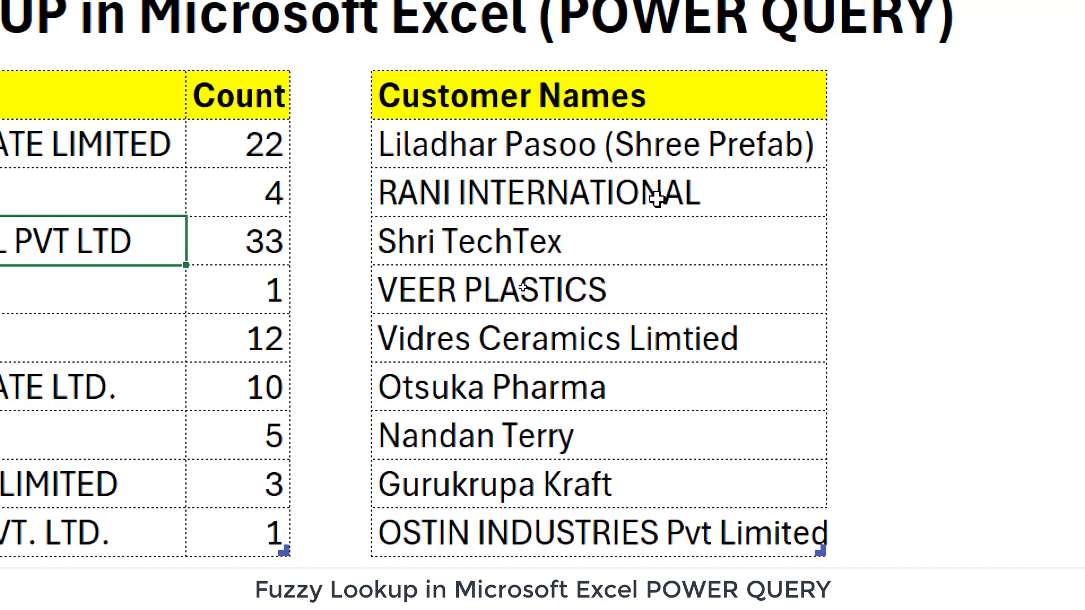
# - Compare differing spellings of RANI INTERNATIONAL, OSTIN INDUSTRIES and Vidres Ceramics across the lists
pyautogui.click(657, 197)
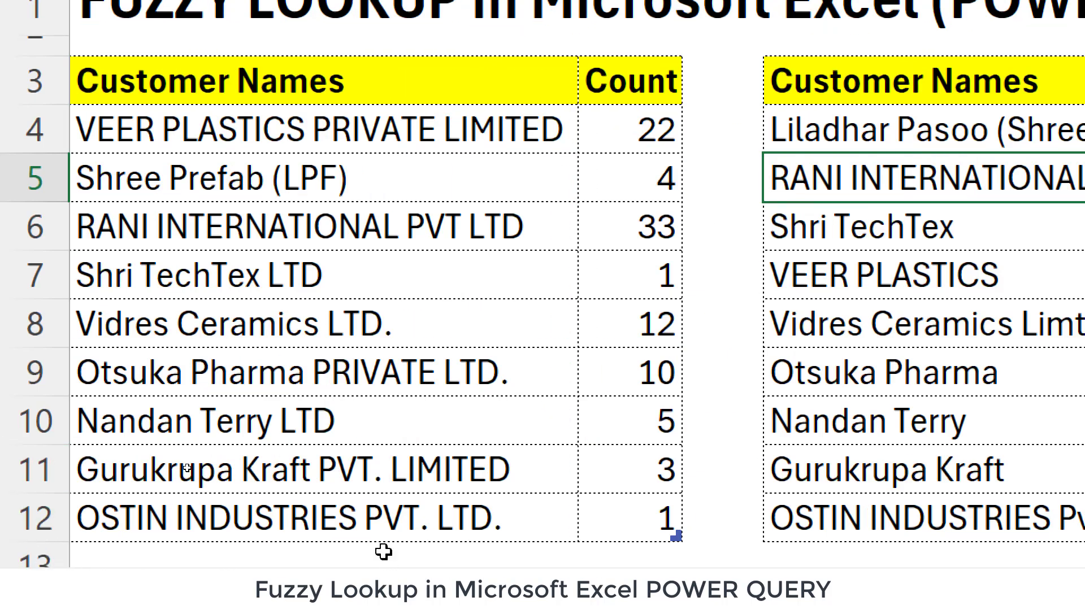
pyautogui.click(344, 368)
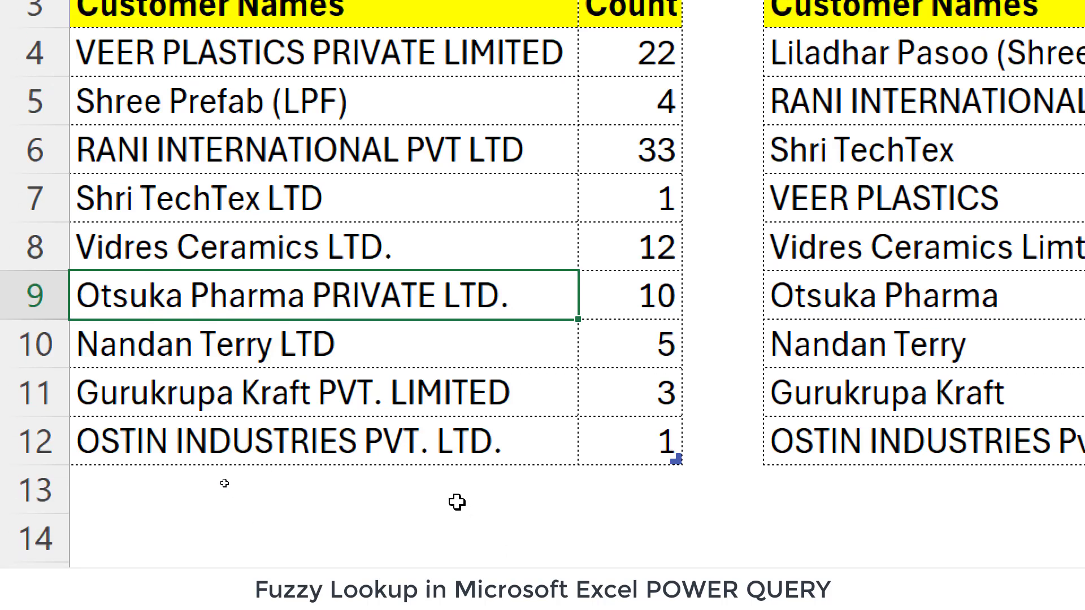
pyautogui.click(408, 517)
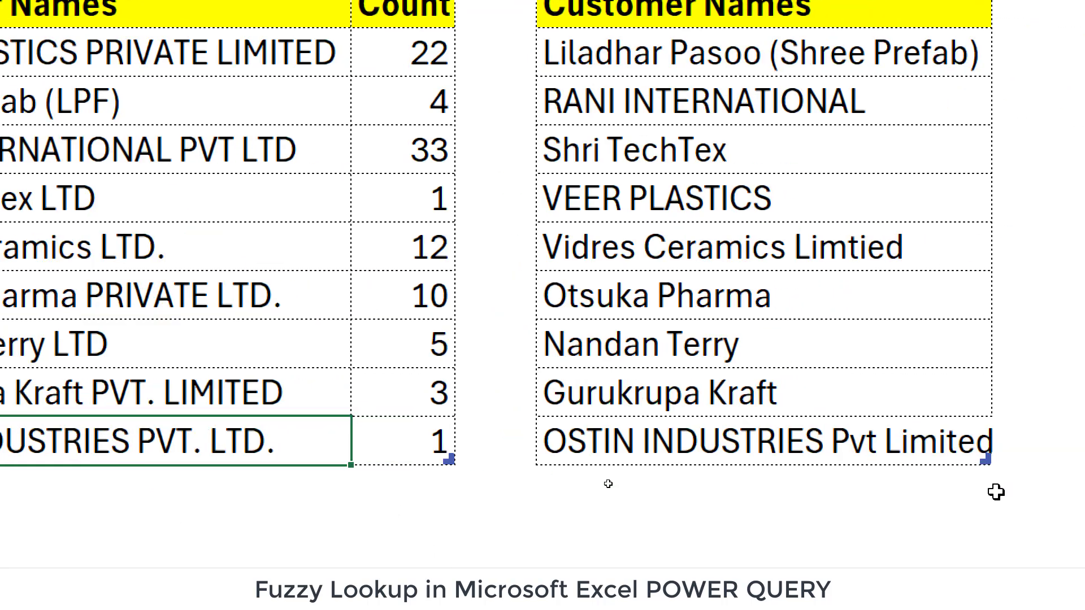
pyautogui.click(1050, 442)
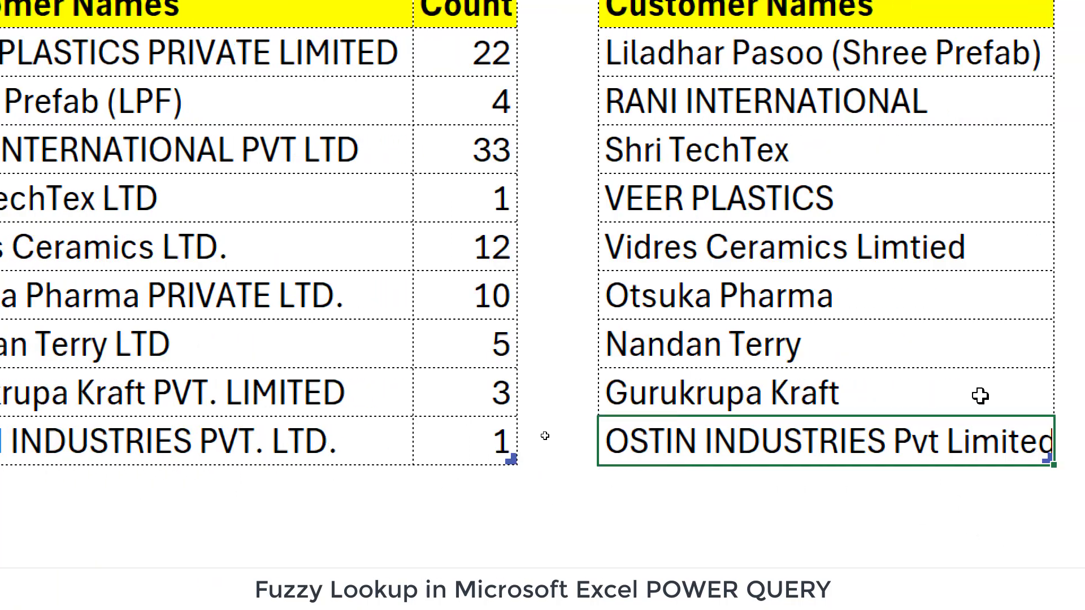
pyautogui.click(761, 247)
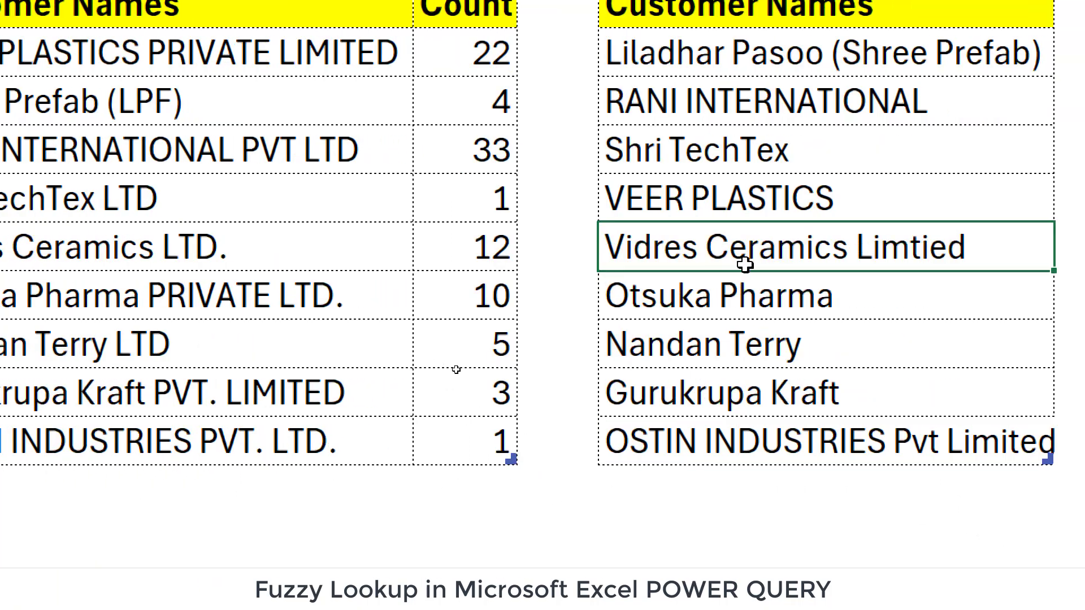
pyautogui.click(172, 255)
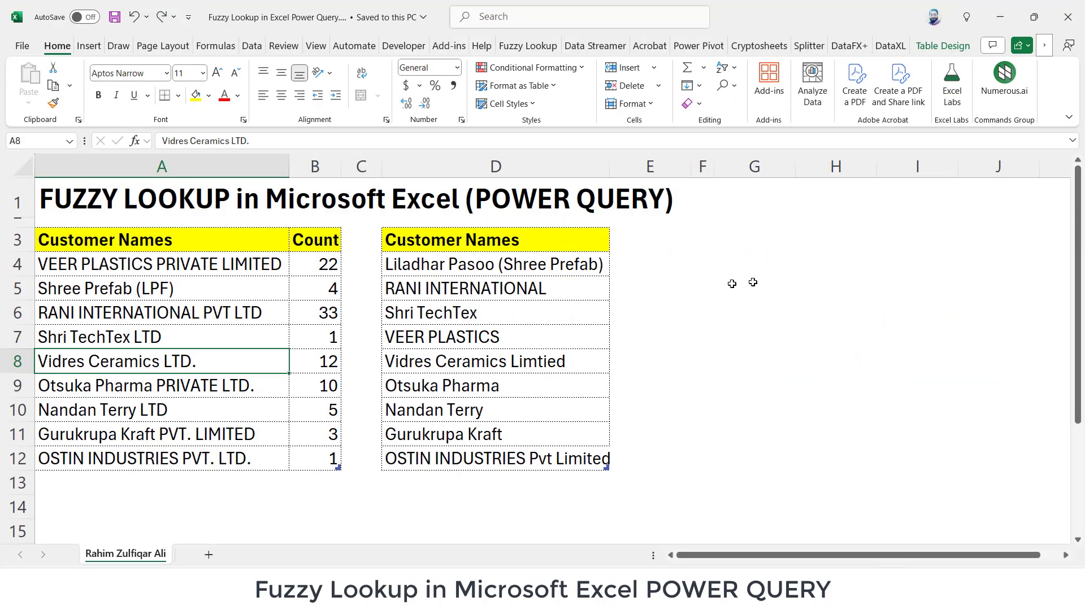
# - Jot VLOOKUP, INDEX MATCH and XLOOKUP as notes in H3:H5, then clear them
pyautogui.click(837, 236)
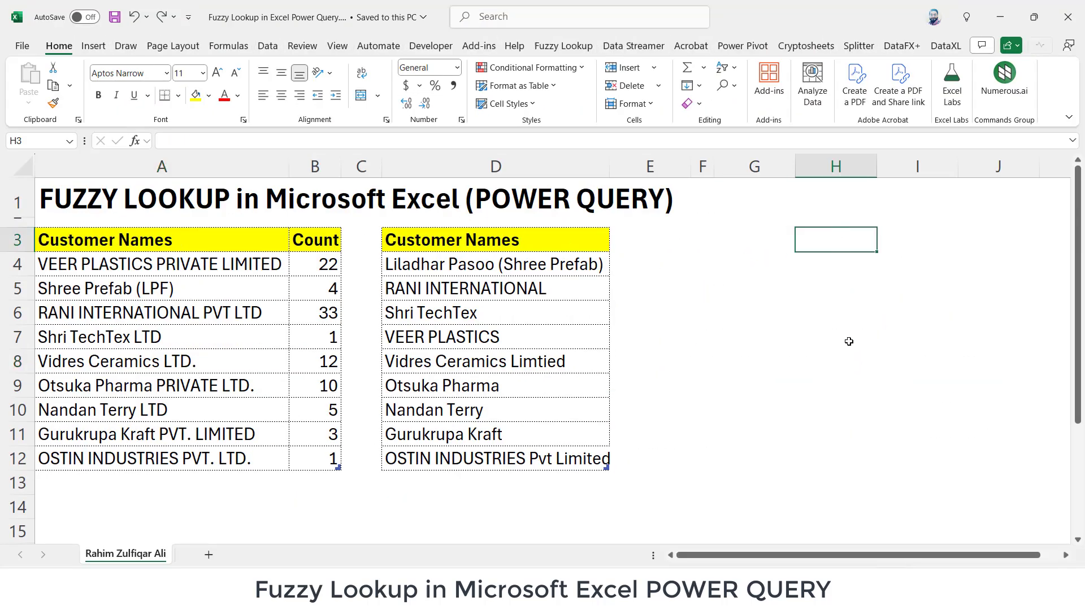
pyautogui.write('VLOOKUP')
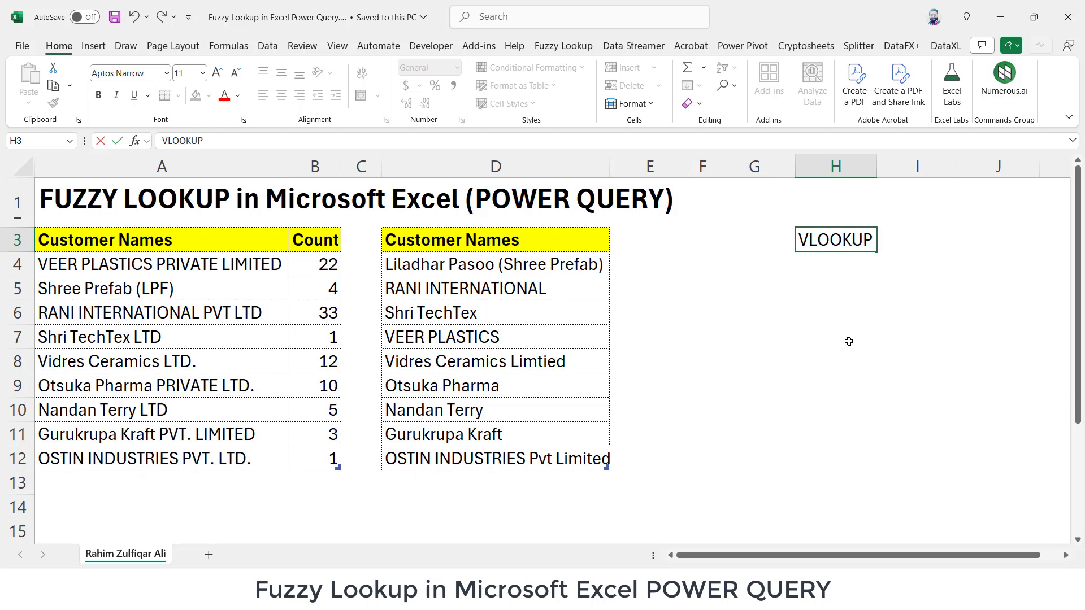
pyautogui.press('Return')
pyautogui.write('INDEX MATCH')
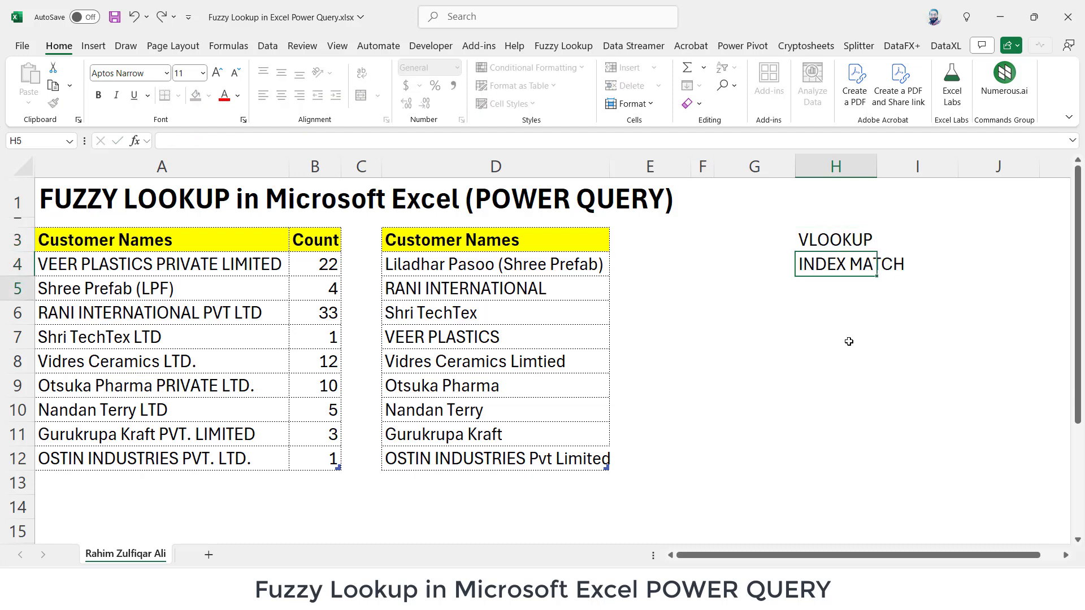
pyautogui.press('Return')
pyautogui.write('XLO')
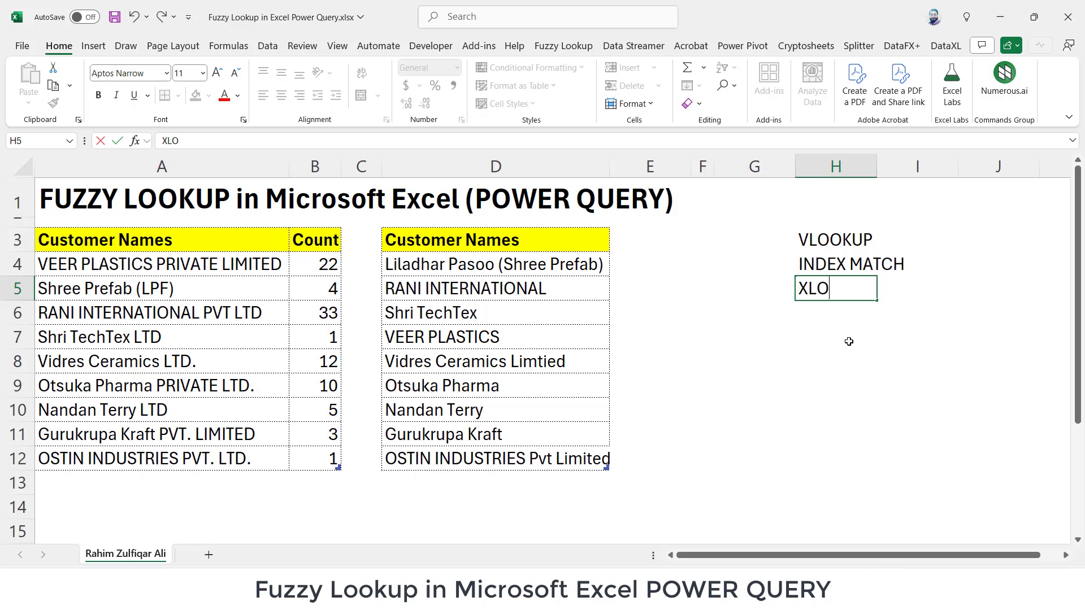
pyautogui.write('OKUP')
pyautogui.press('Return')
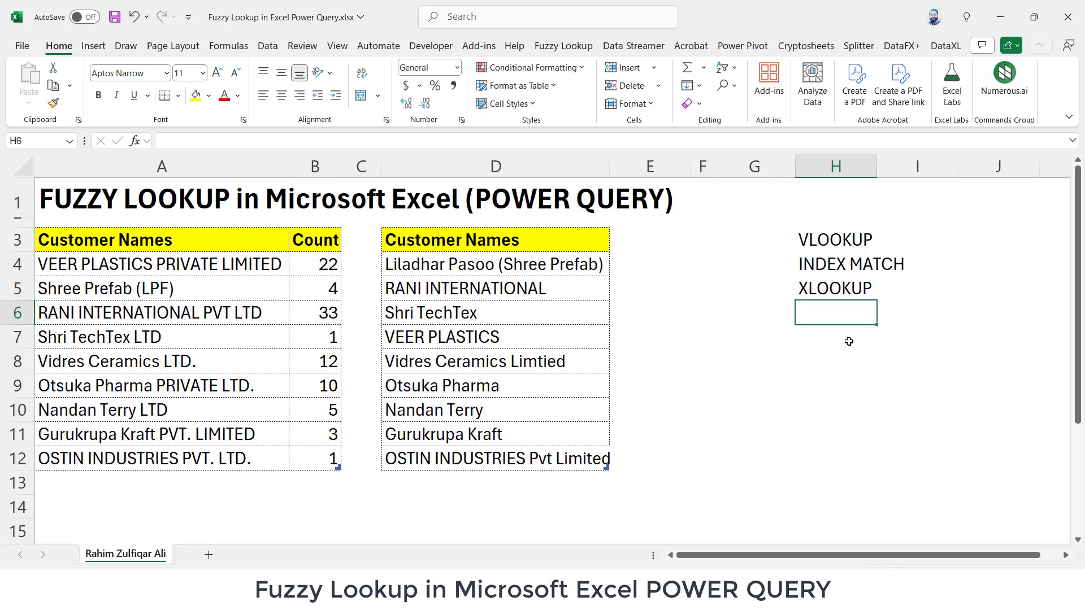
pyautogui.click(817, 293)
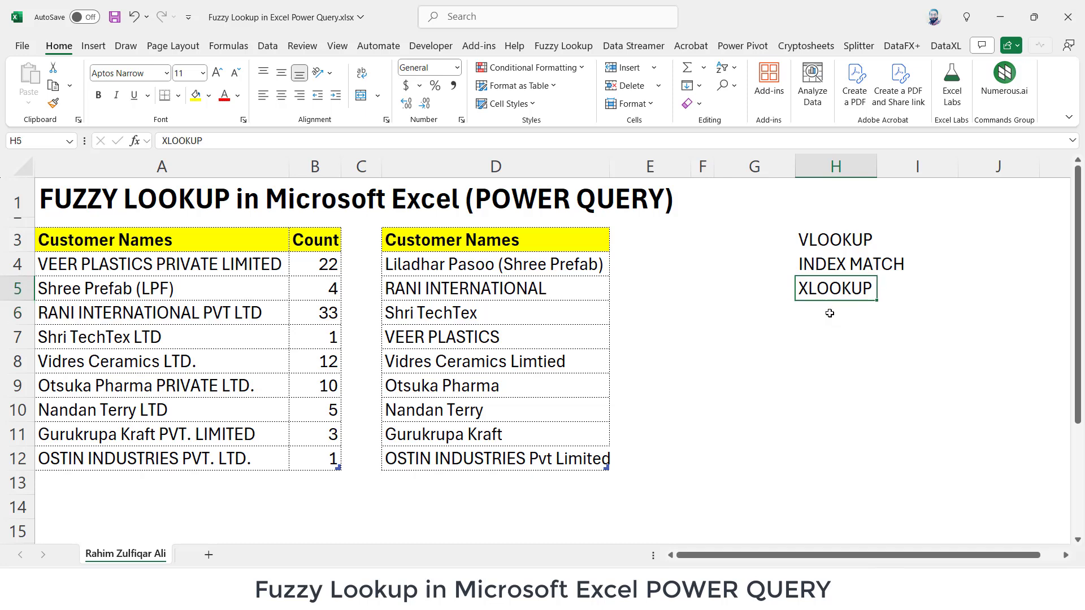
pyautogui.moveTo(829, 295); pyautogui.dragTo(828, 240)
pyautogui.press('Delete')
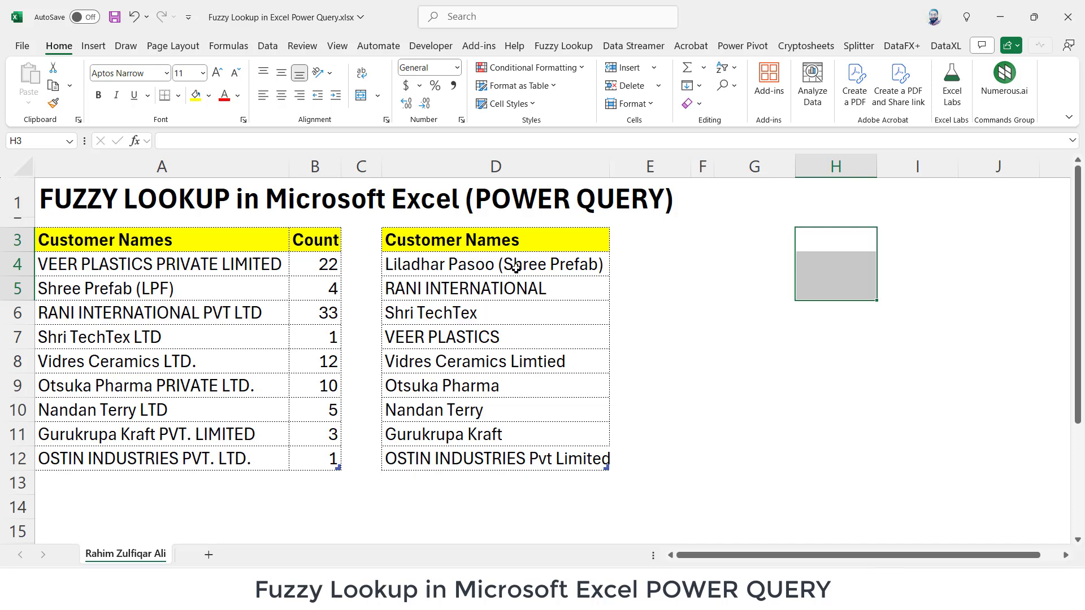
# - Inspect the ranges and table names of the two customer tables
pyautogui.moveTo(515, 268); pyautogui.dragTo(528, 458)
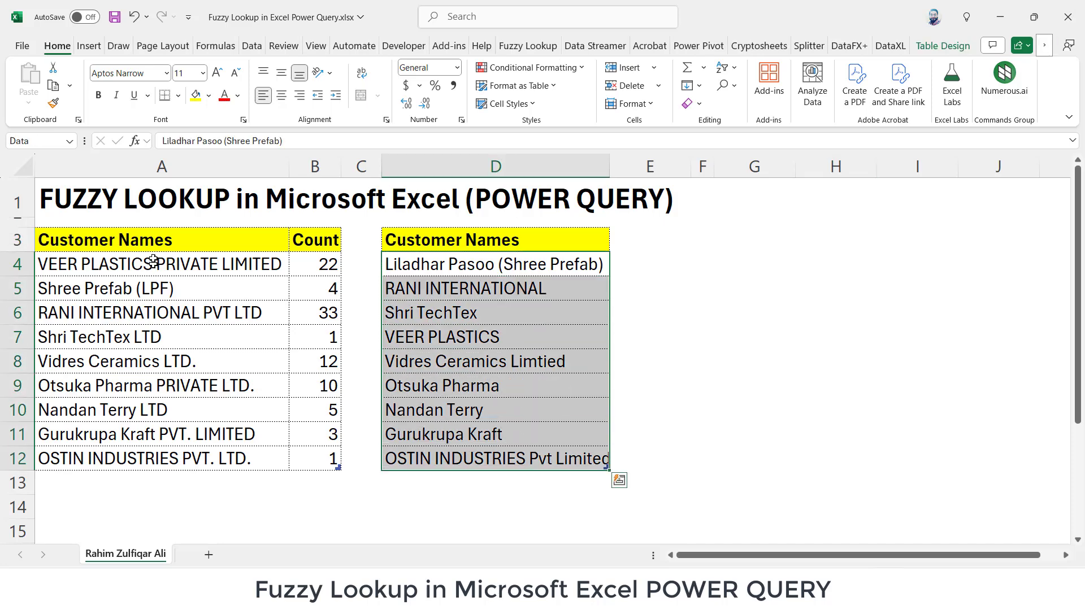
pyautogui.moveTo(153, 261); pyautogui.dragTo(331, 461)
pyautogui.click(315, 434)
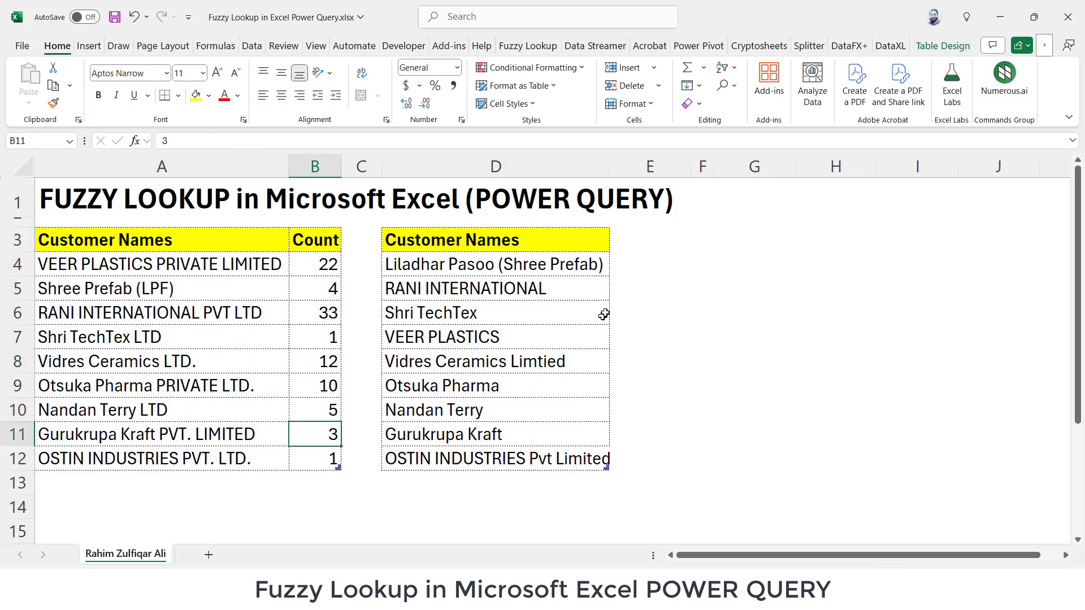
pyautogui.moveTo(256, 228); pyautogui.dragTo(308, 450)
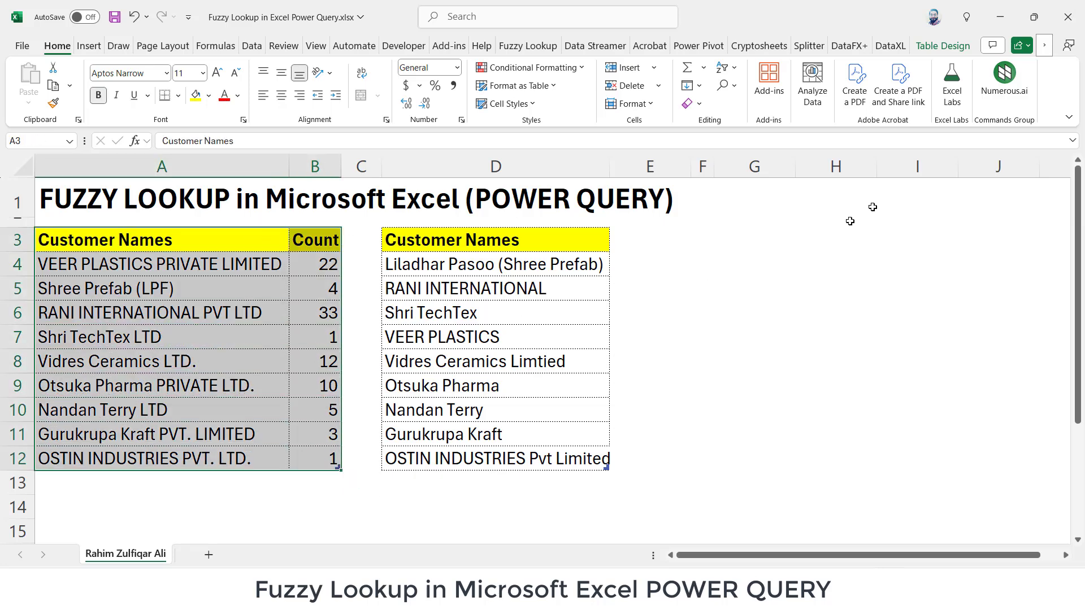
pyautogui.click(930, 50)
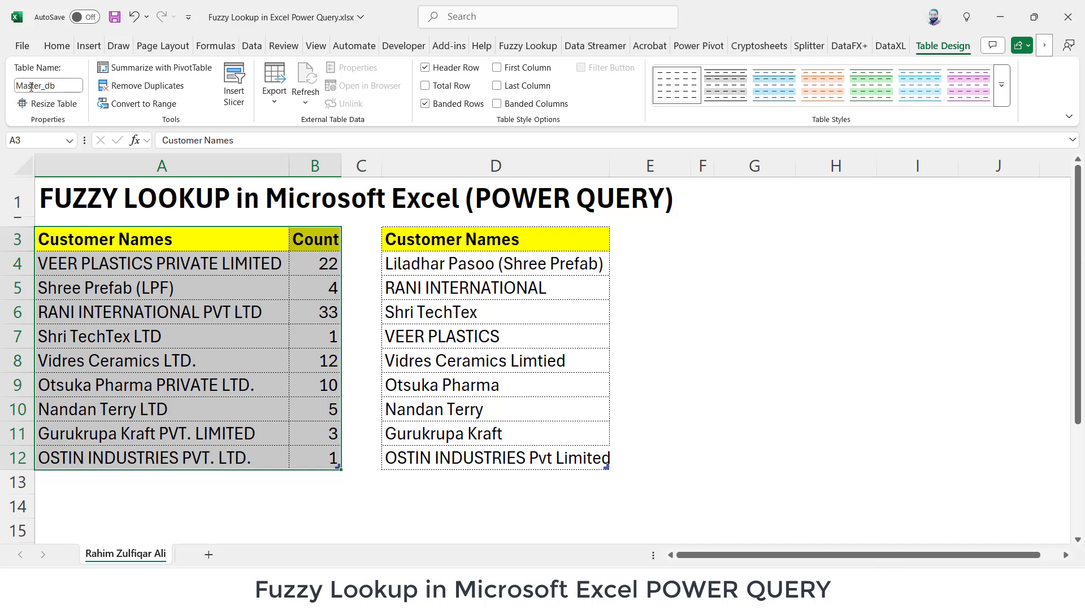
pyautogui.click(427, 318)
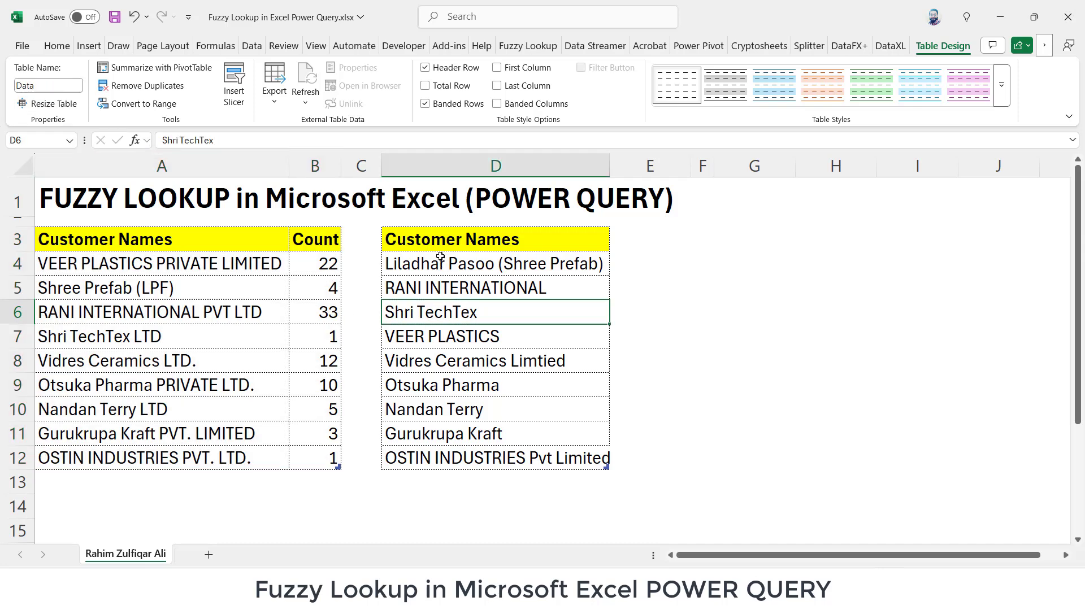
pyautogui.moveTo(441, 256); pyautogui.dragTo(461, 451)
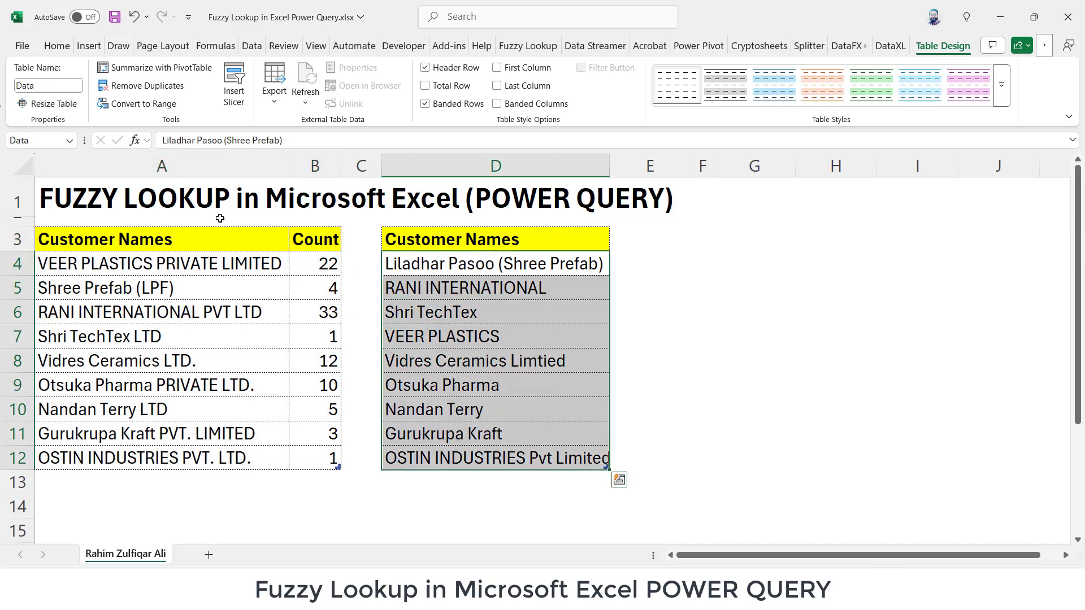
# - Add a COUNT header in E3, extending the second table
pyautogui.click(622, 240)
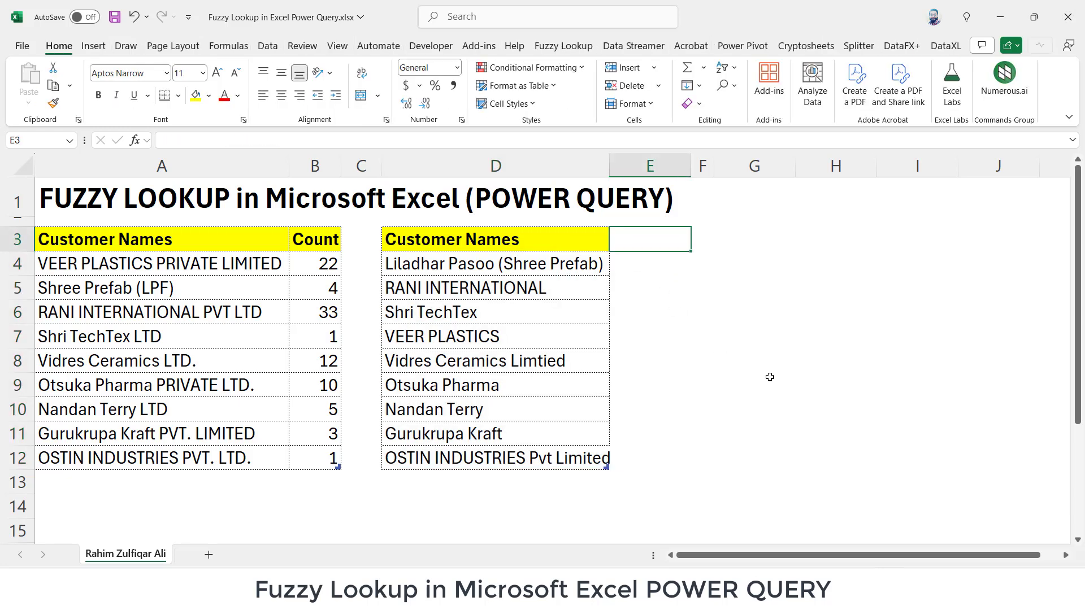
pyautogui.write('COUNT')
pyautogui.press('Return')
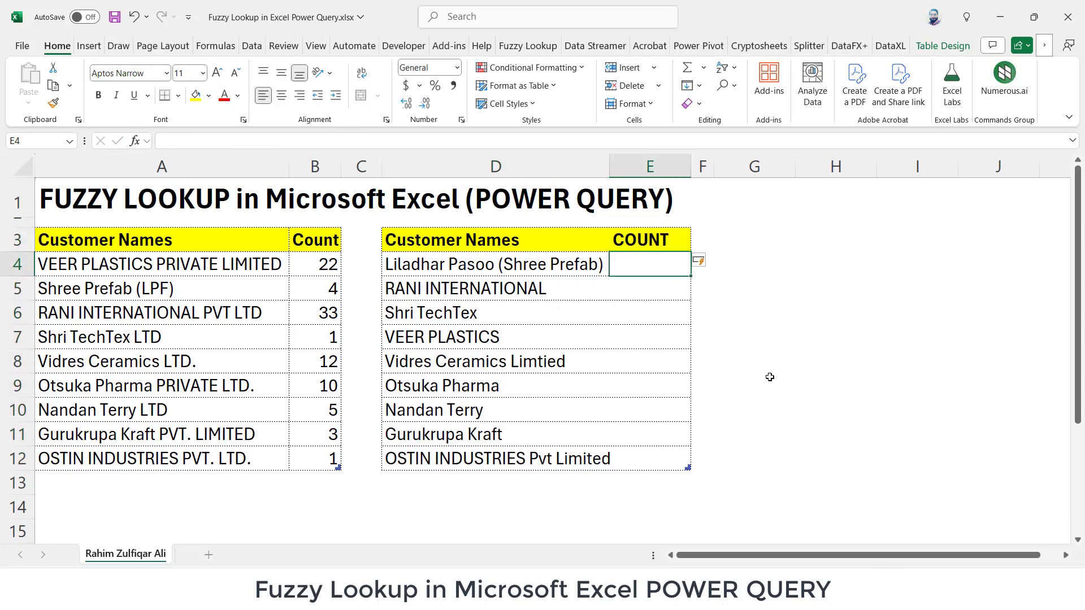
# - Enter =XLOOKUP(D4, A4:A12, B4:B12) in E4 to fill the COUNT column
pyautogui.write('=XLO')
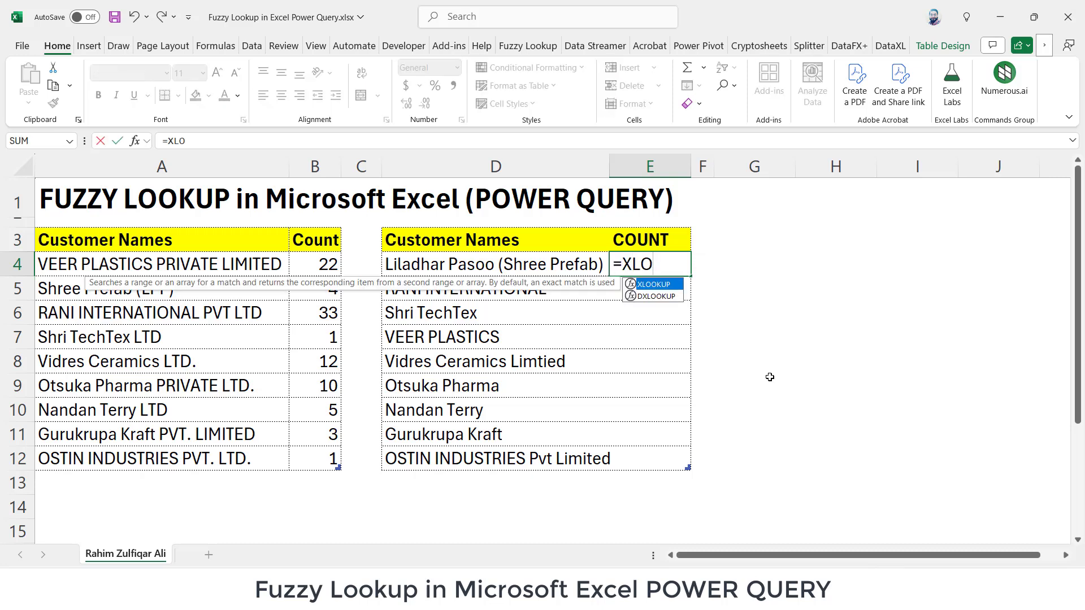
pyautogui.press('Tab')
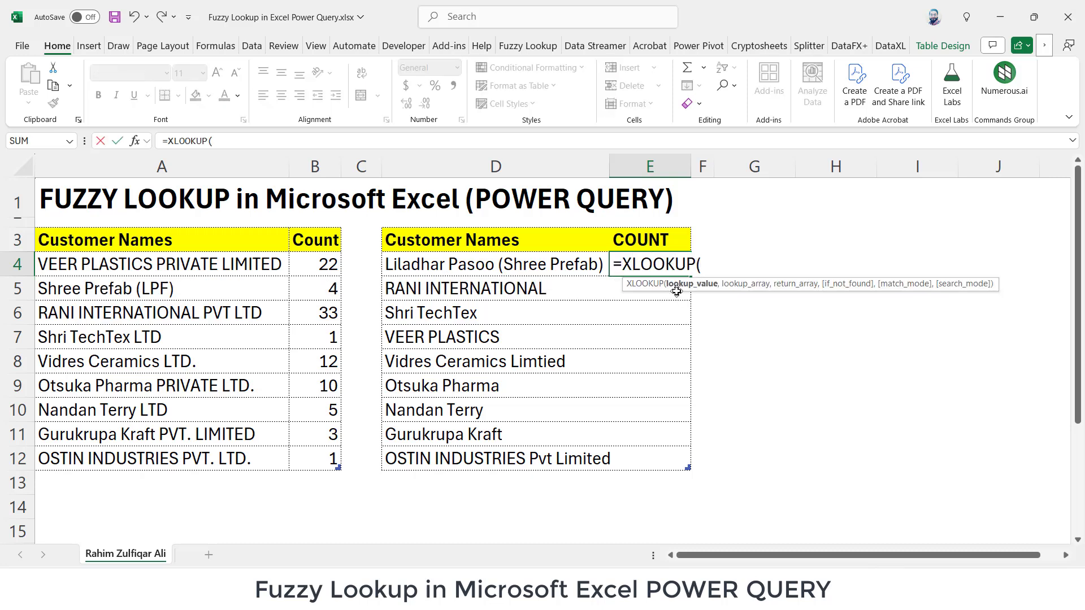
pyautogui.click(562, 265)
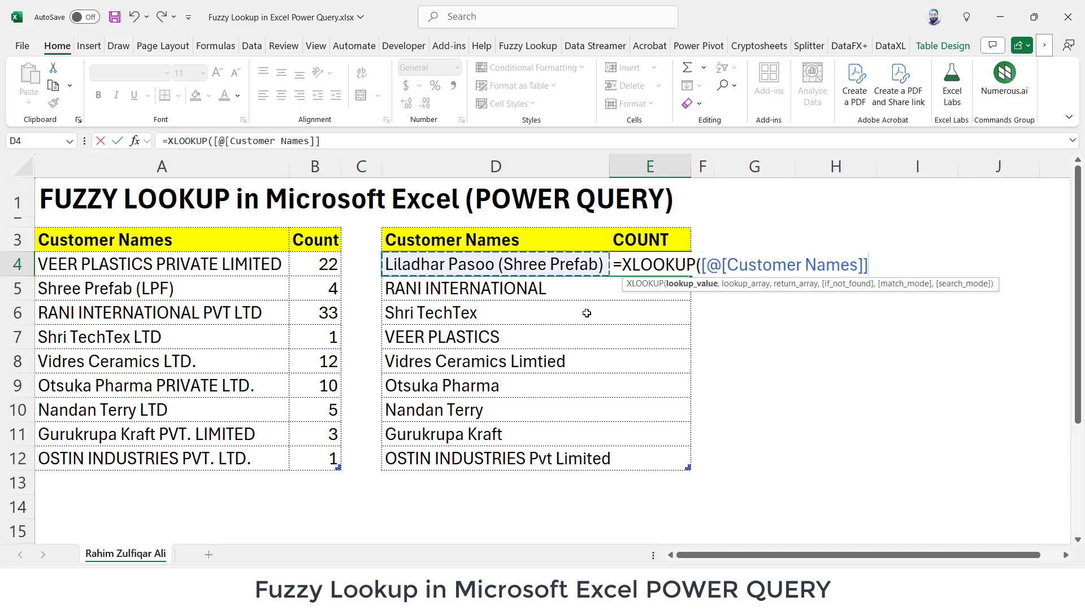
pyautogui.write(',')
pyautogui.moveTo(185, 265); pyautogui.dragTo(187, 448)
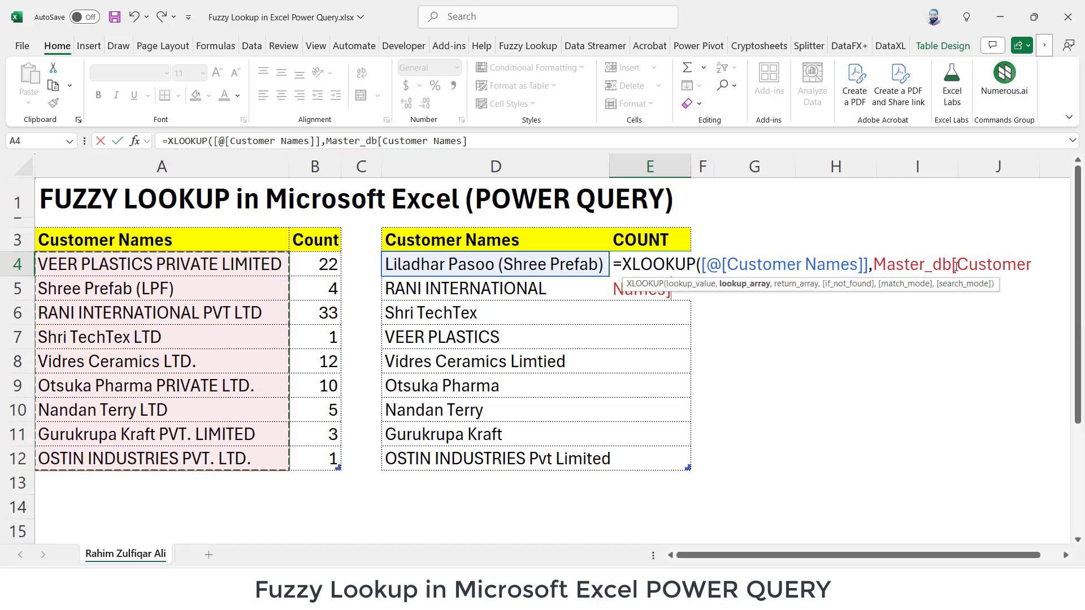
pyautogui.write(',')
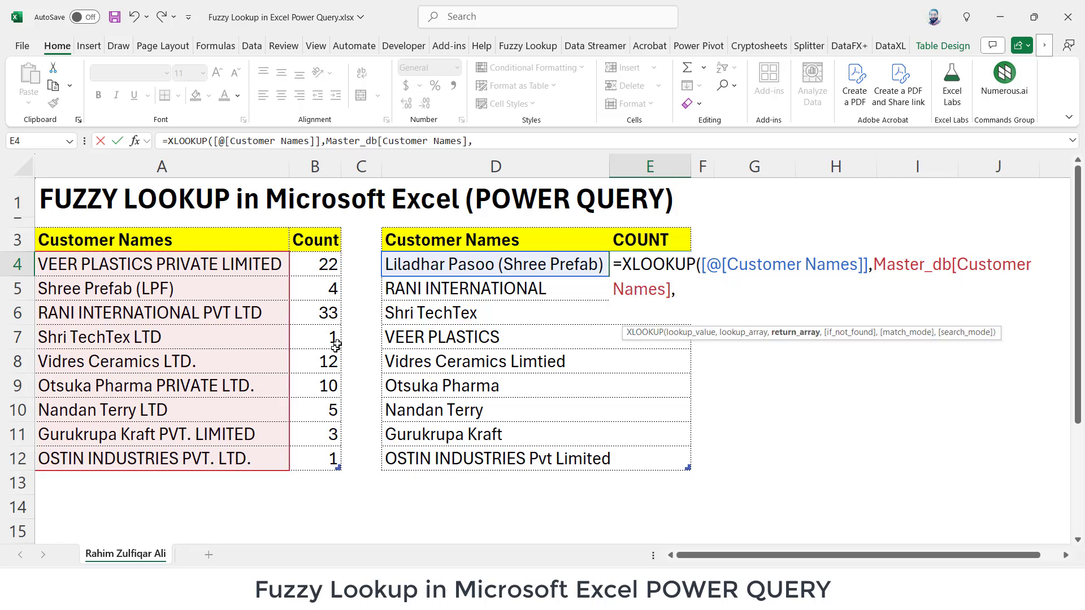
pyautogui.moveTo(317, 273); pyautogui.dragTo(327, 459)
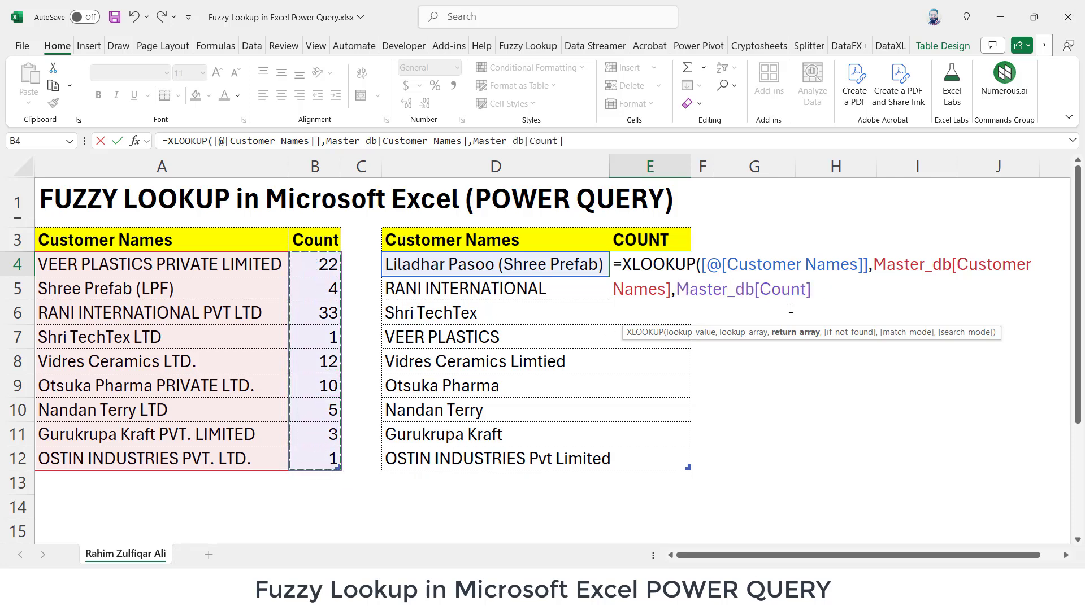
pyautogui.write(')')
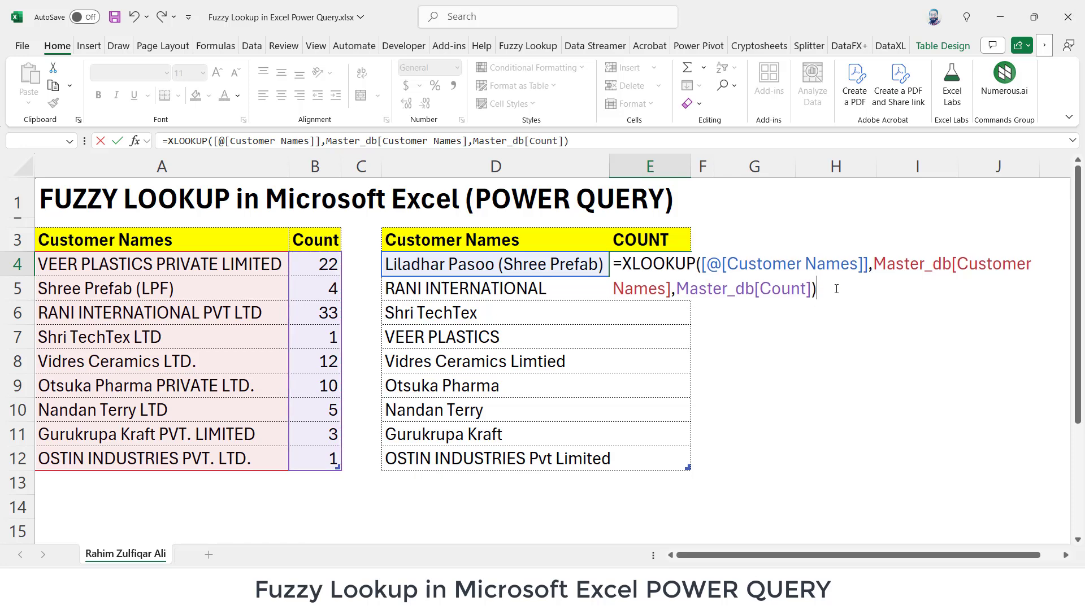
pyautogui.press('Return')
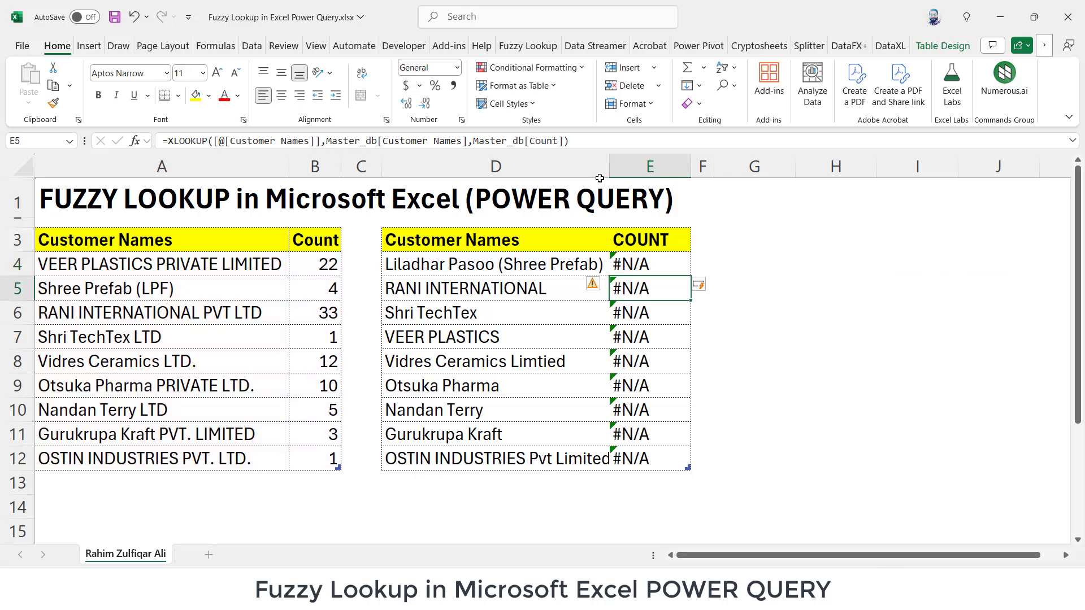
# - Widen column D and inspect the #N/A results for names like VEER PLASTICS
pyautogui.moveTo(599, 178); pyautogui.dragTo(629, 178)
pyautogui.click(514, 332)
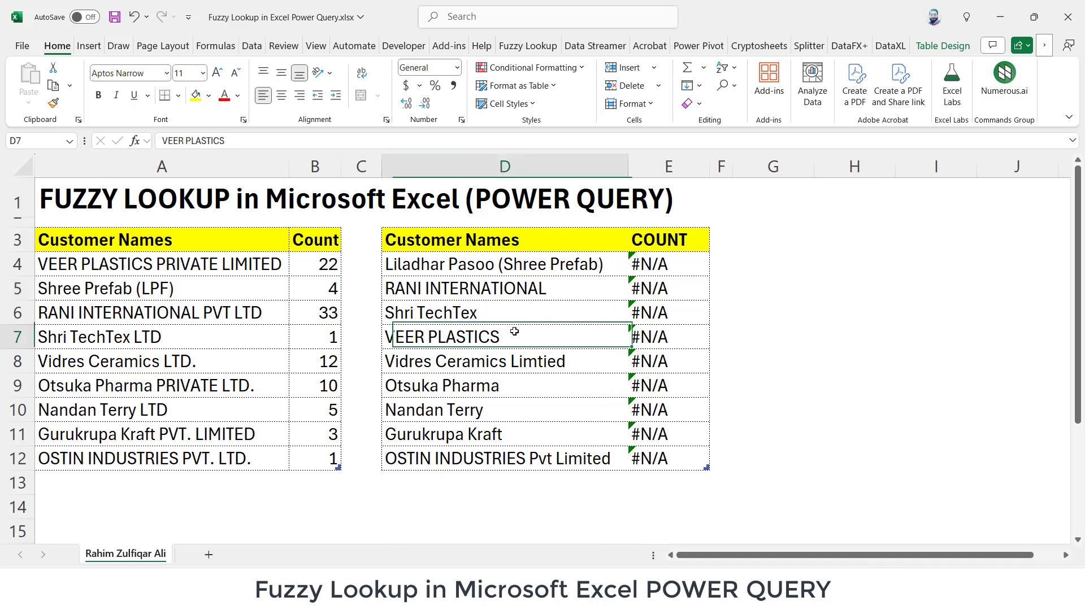
pyautogui.click(639, 331)
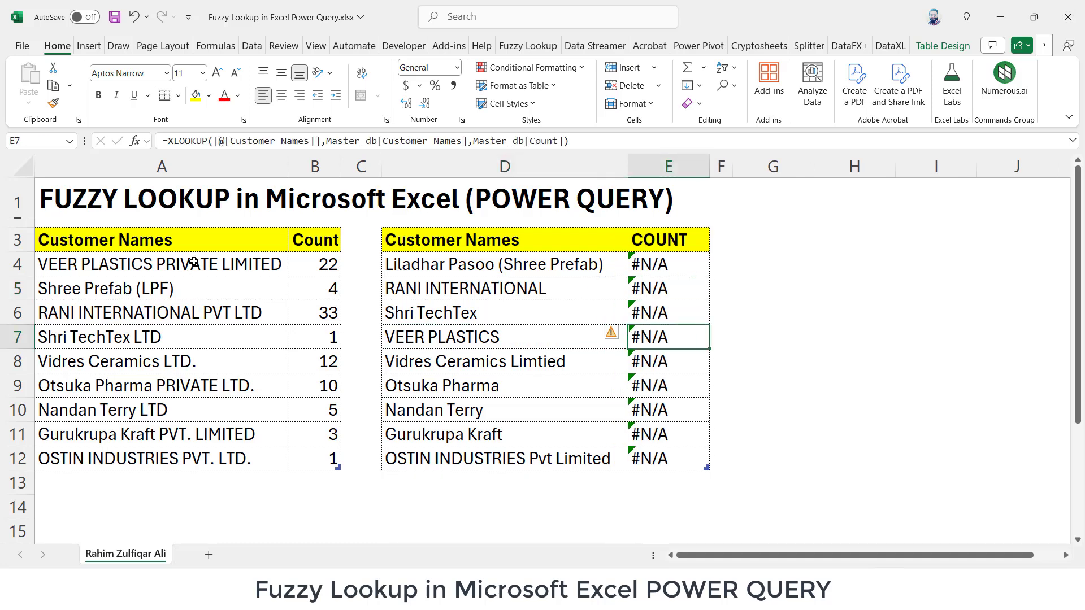
pyautogui.moveTo(193, 263); pyautogui.dragTo(335, 452)
pyautogui.click(488, 310)
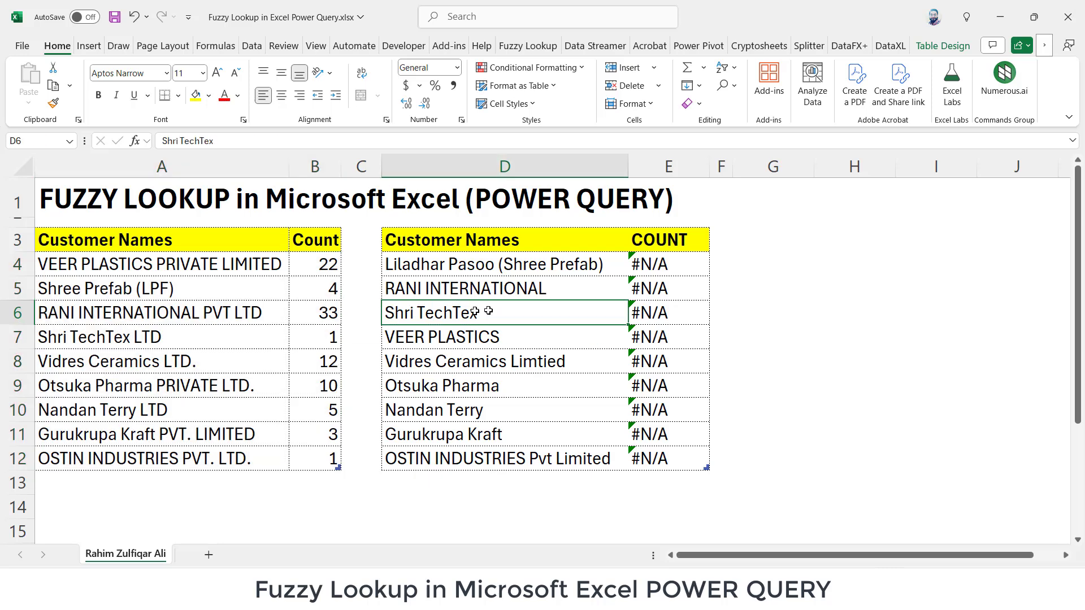
pyautogui.doubleClick(657, 264)
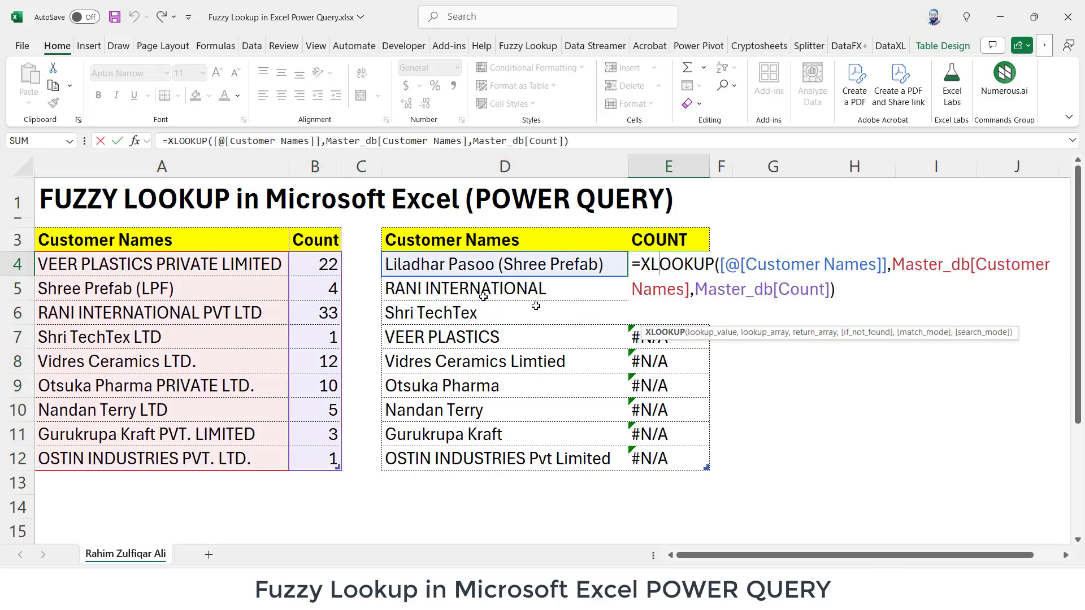
pyautogui.press('Escape')
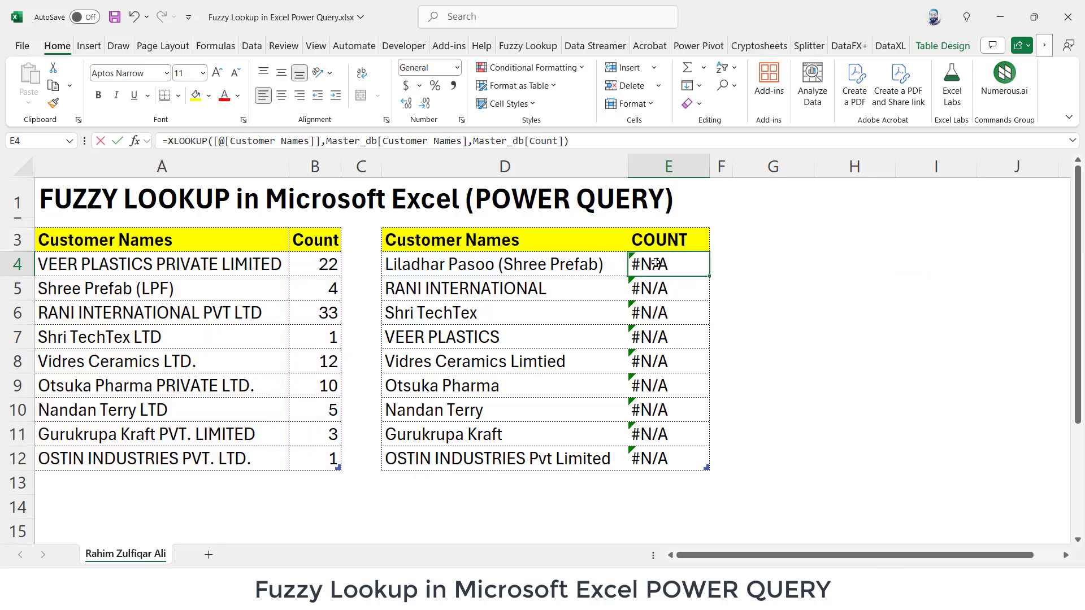
# - Change the E4 lookup value to "*"&D4&"*" with match mode 2 for wildcards
pyautogui.doubleClick(655, 266)
pyautogui.click(719, 266)
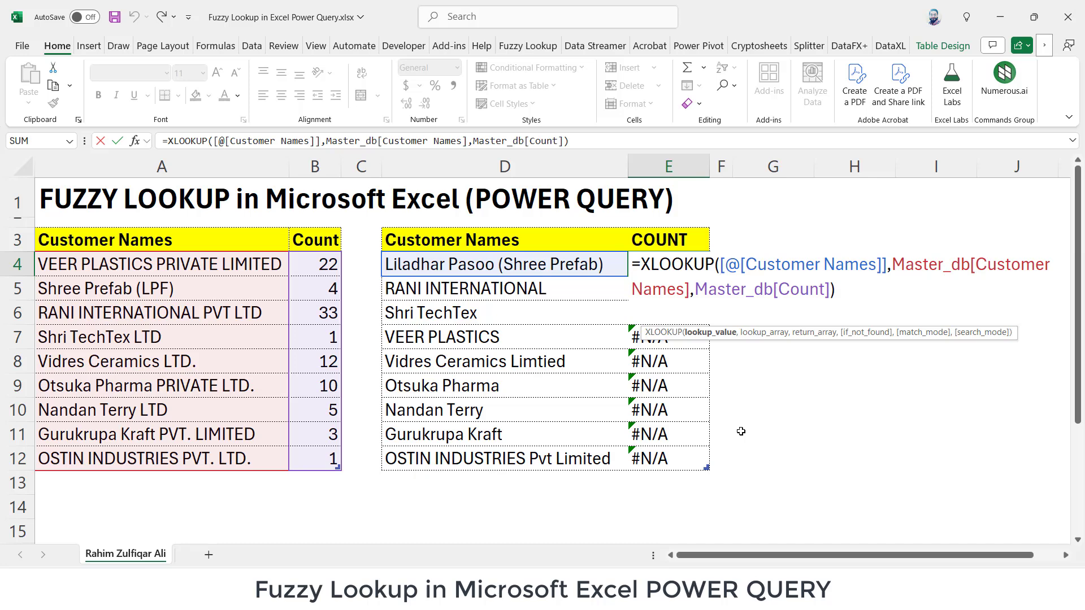
pyautogui.write('"')
pyautogui.write('*"')
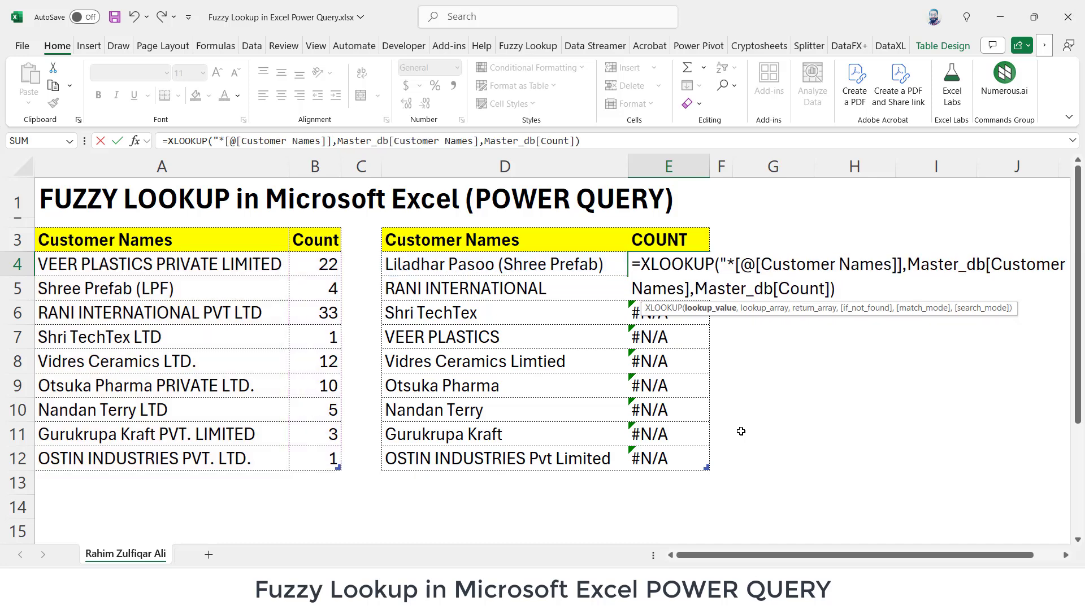
pyautogui.write('&')
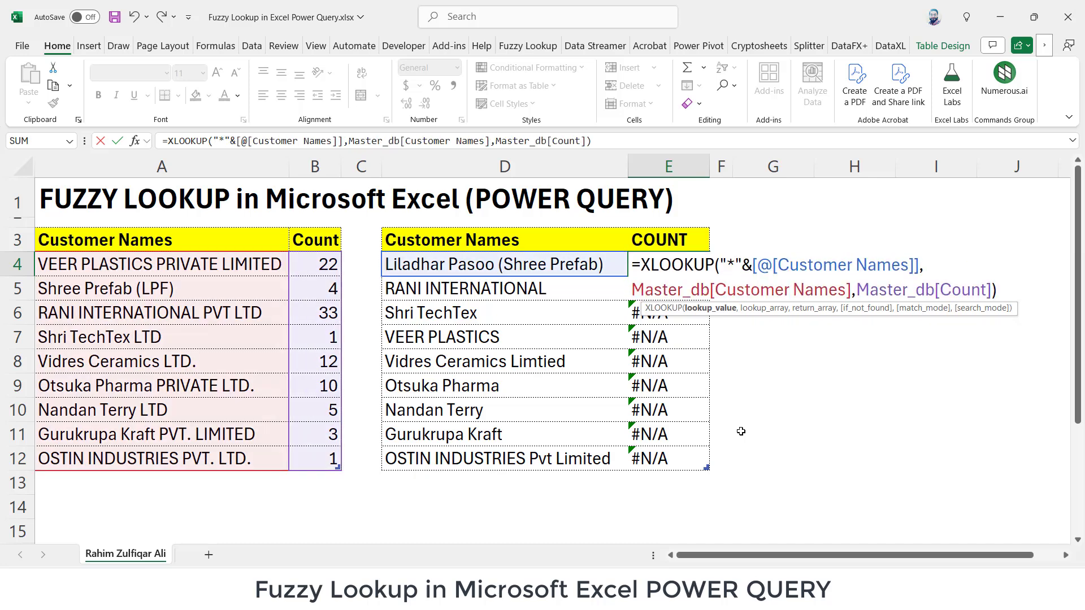
pyautogui.click(918, 265)
pyautogui.write('&')
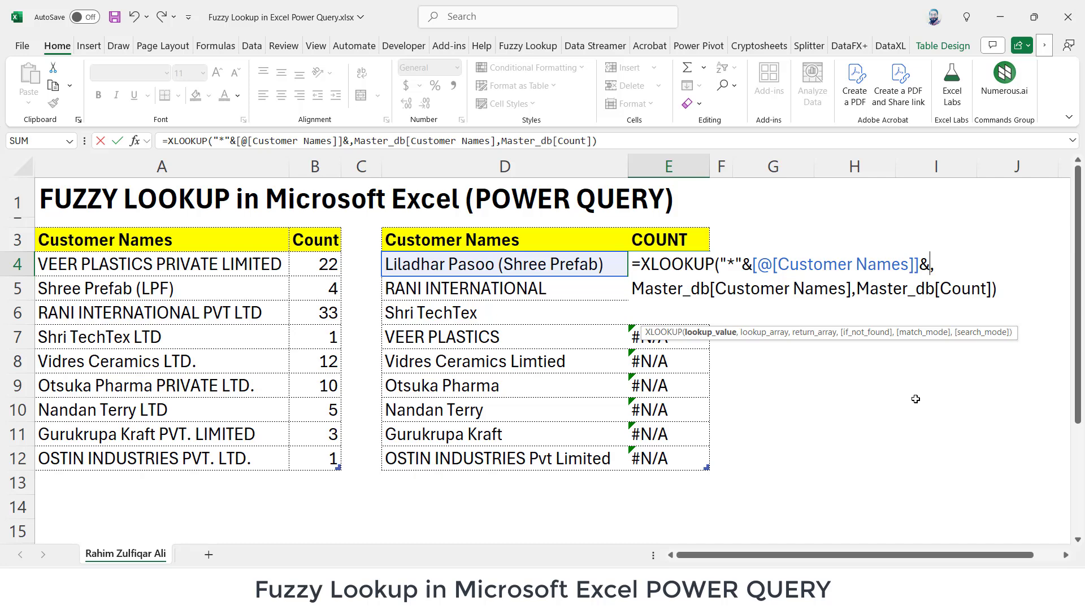
pyautogui.write('"')
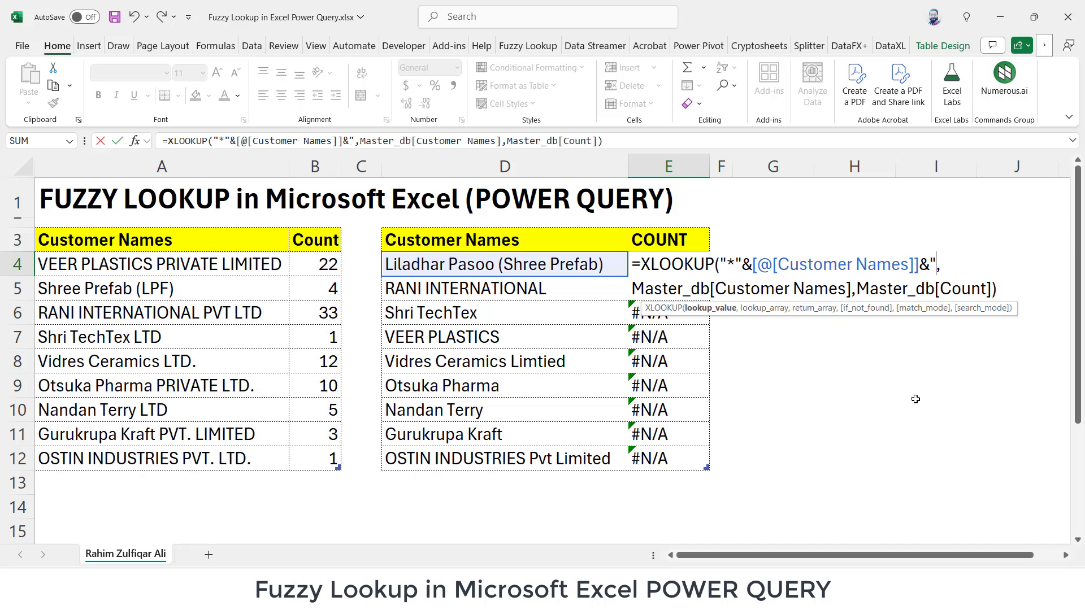
pyautogui.write('*"')
pyautogui.press('Right')
pyautogui.press('Right')
pyautogui.press('Right')
pyautogui.press('Right')
pyautogui.press('Right')
pyautogui.press('Right')
pyautogui.press('Right')
pyautogui.press('Right')
pyautogui.press('Right')
pyautogui.press('Right')
pyautogui.press('Right')
pyautogui.press('Right')
pyautogui.press('Right')
pyautogui.press('Right')
pyautogui.press('Right')
pyautogui.press('Right')
pyautogui.press('Right')
pyautogui.press('Right')
pyautogui.press('Right')
pyautogui.press('Right')
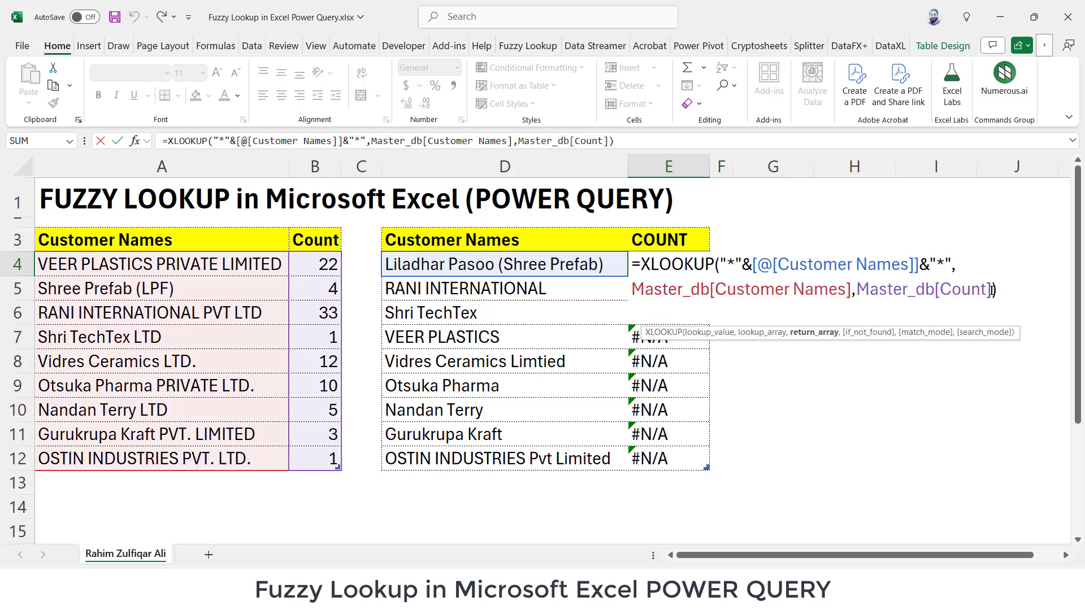
pyautogui.write(',')
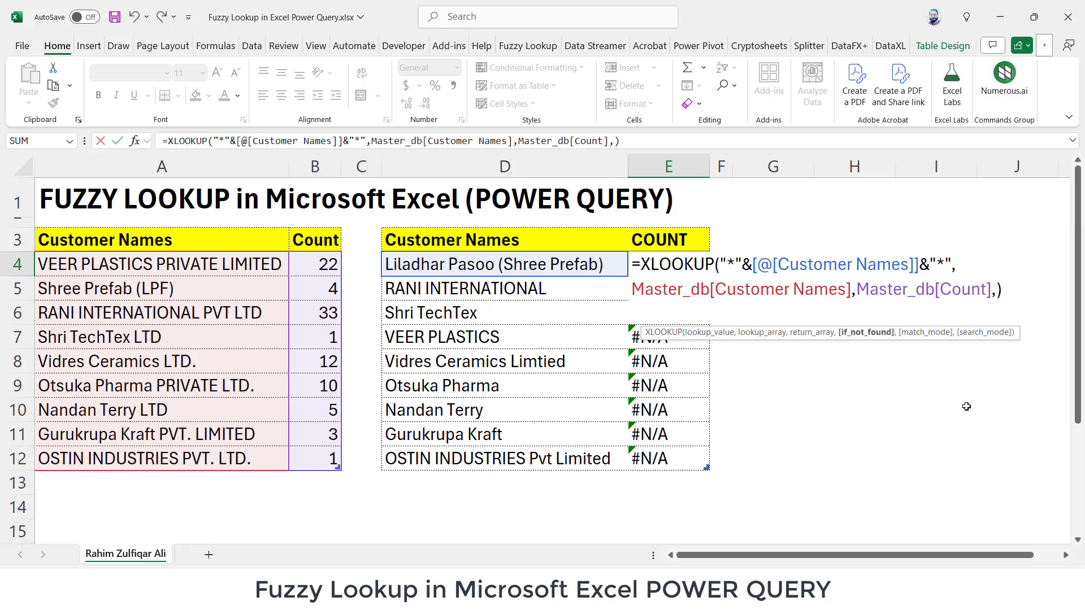
pyautogui.write(',')
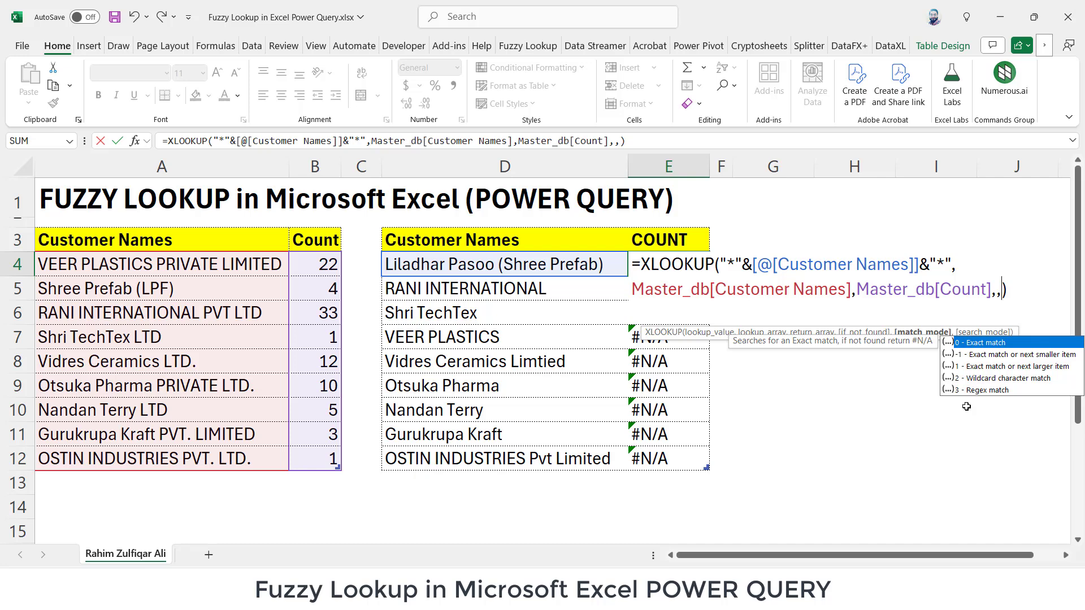
pyautogui.write('2')
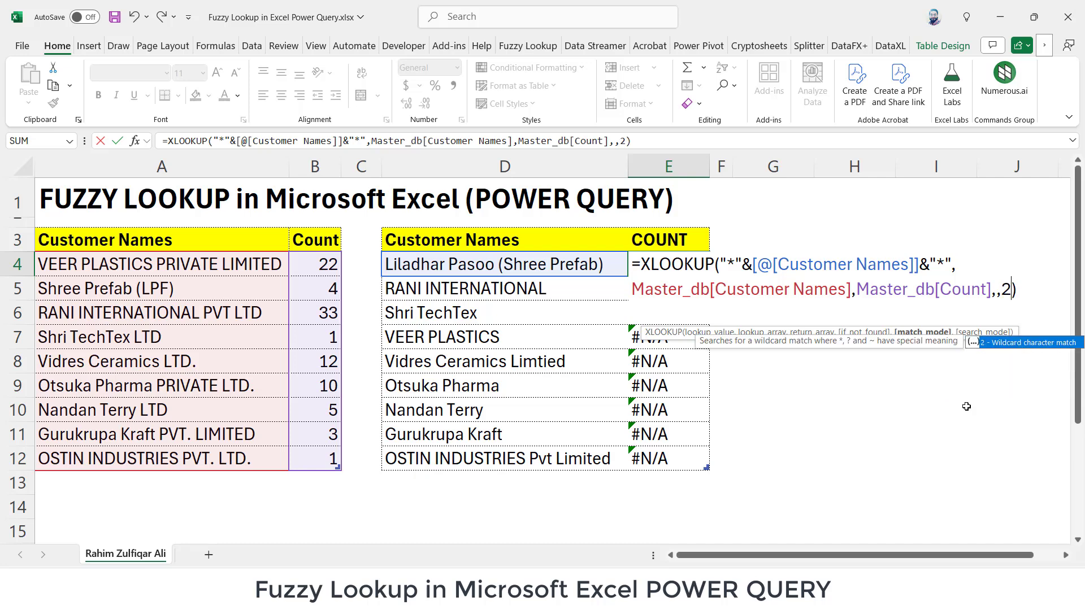
pyautogui.press('Return')
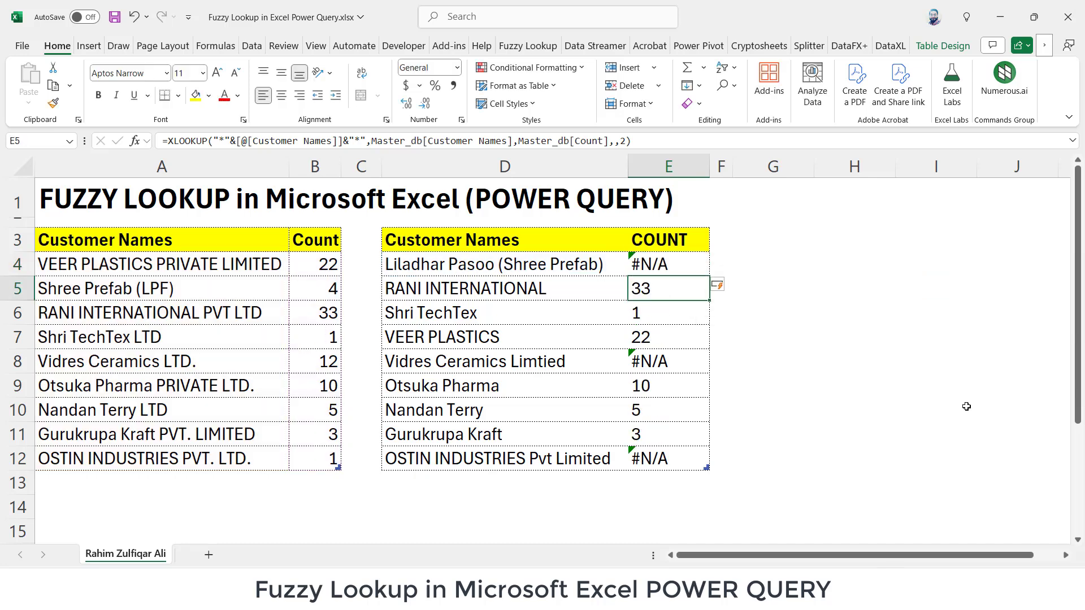
pyautogui.click(586, 289)
# - Review the lookup formula, then shorten D5's name to RANI INT
pyautogui.doubleClick(655, 264)
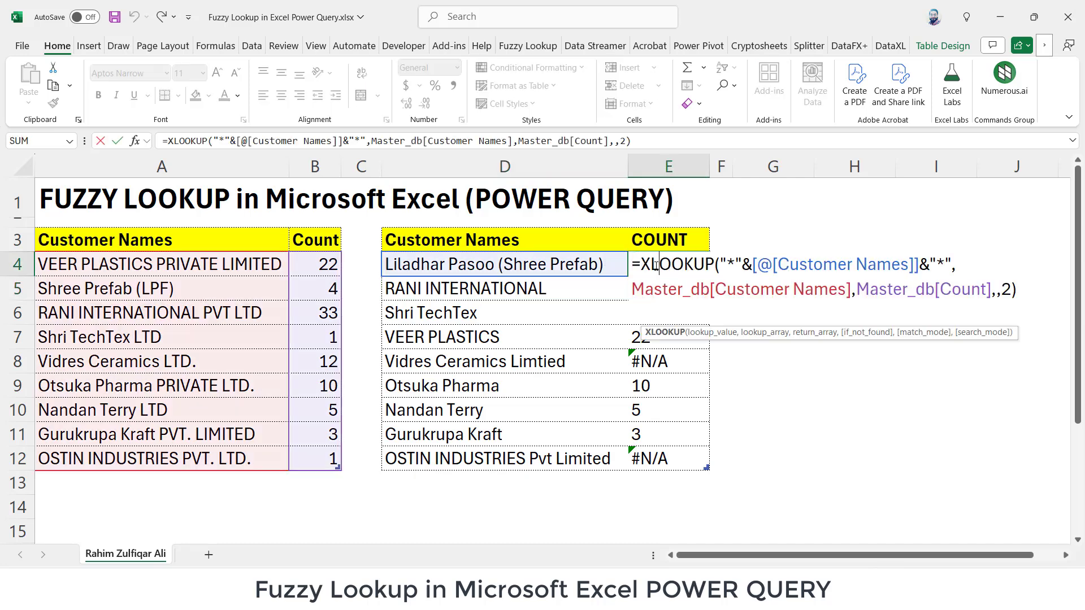
pyautogui.press('Escape')
pyautogui.click(450, 290)
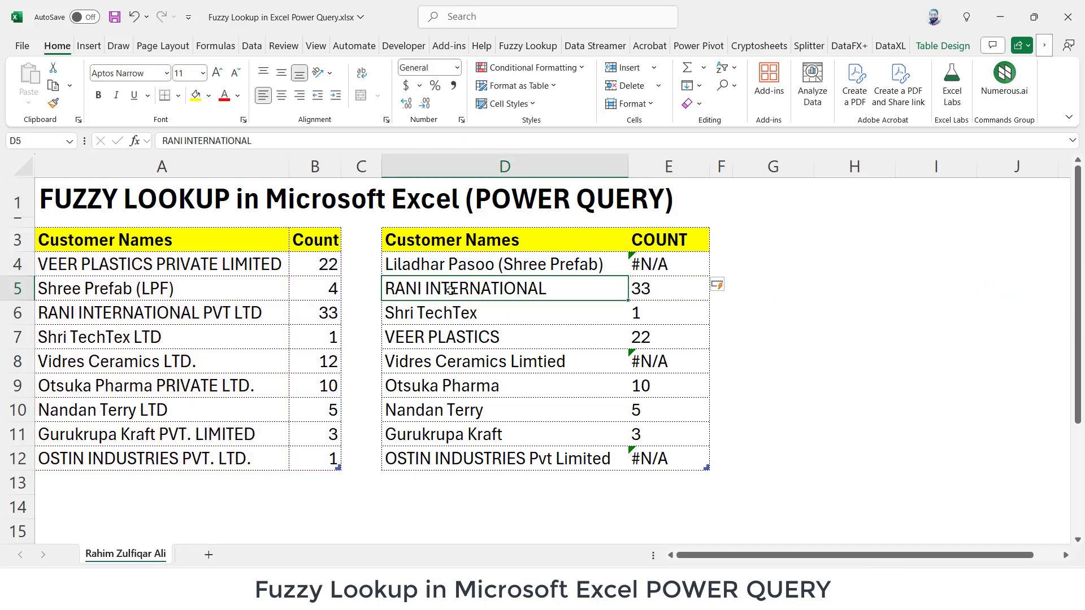
pyautogui.click(93, 314)
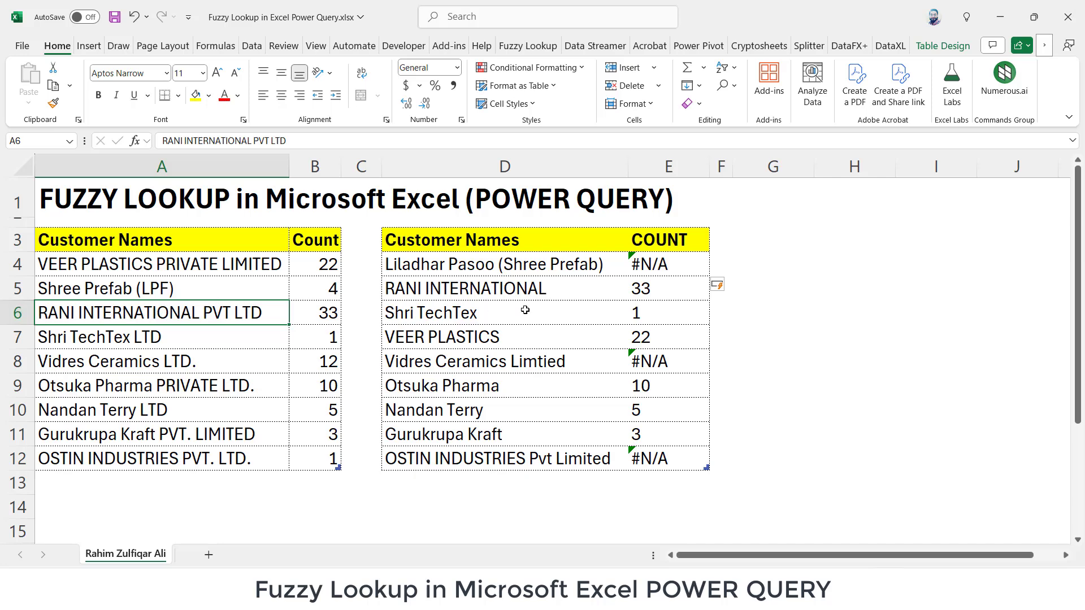
pyautogui.doubleClick(504, 290)
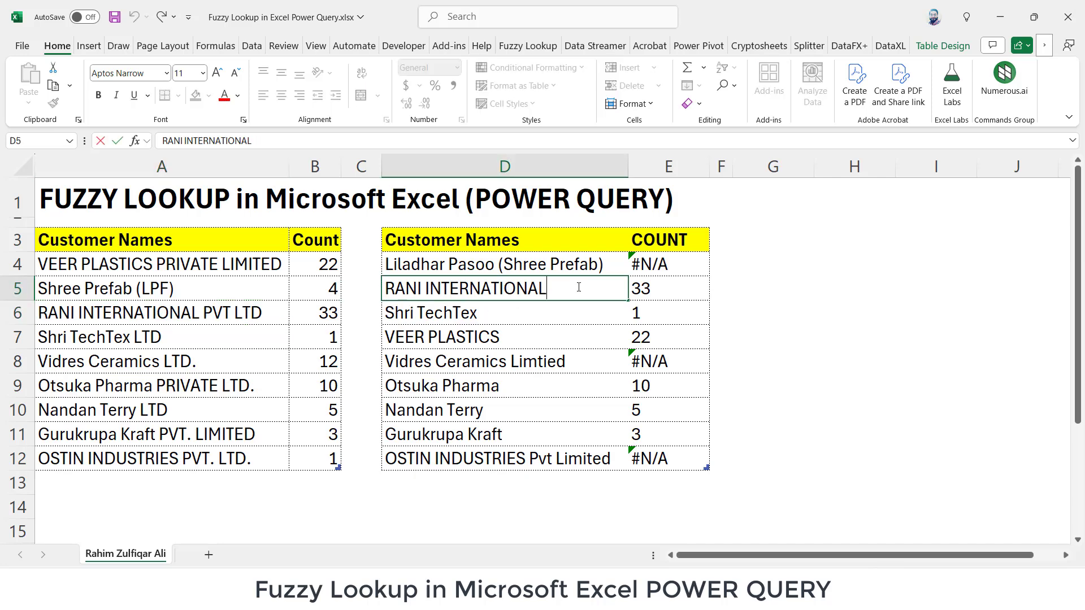
pyautogui.press('BackSpace')
pyautogui.press('BackSpace')
pyautogui.press('BackSpace')
pyautogui.press('BackSpace')
pyautogui.press('BackSpace')
pyautogui.press('BackSpace')
pyautogui.press('BackSpace')
pyautogui.press('BackSpace')
pyautogui.press('BackSpace')
pyautogui.press('BackSpace')
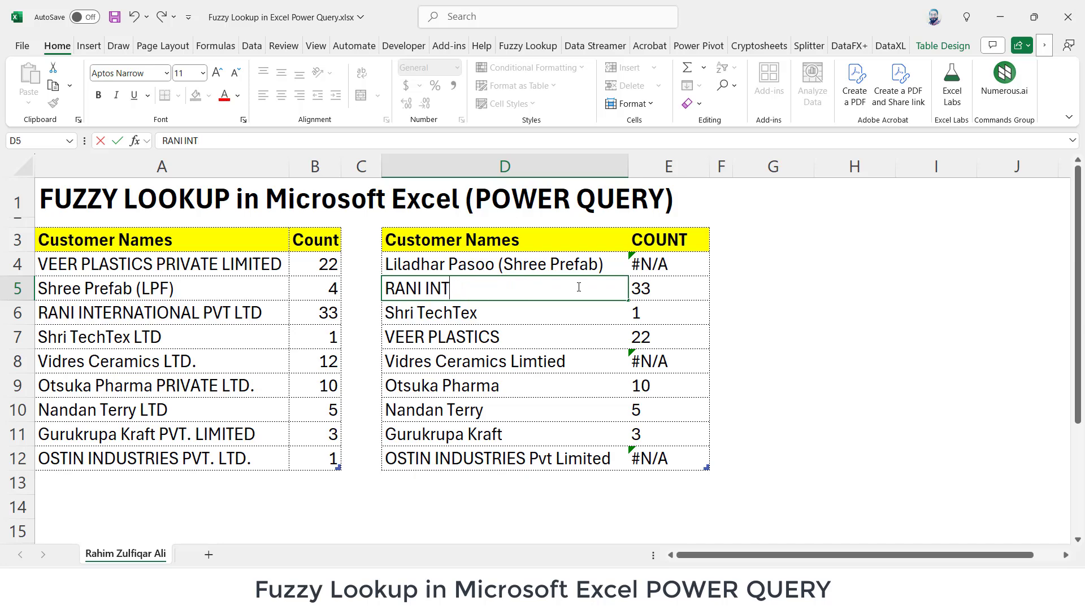
pyautogui.press('Return')
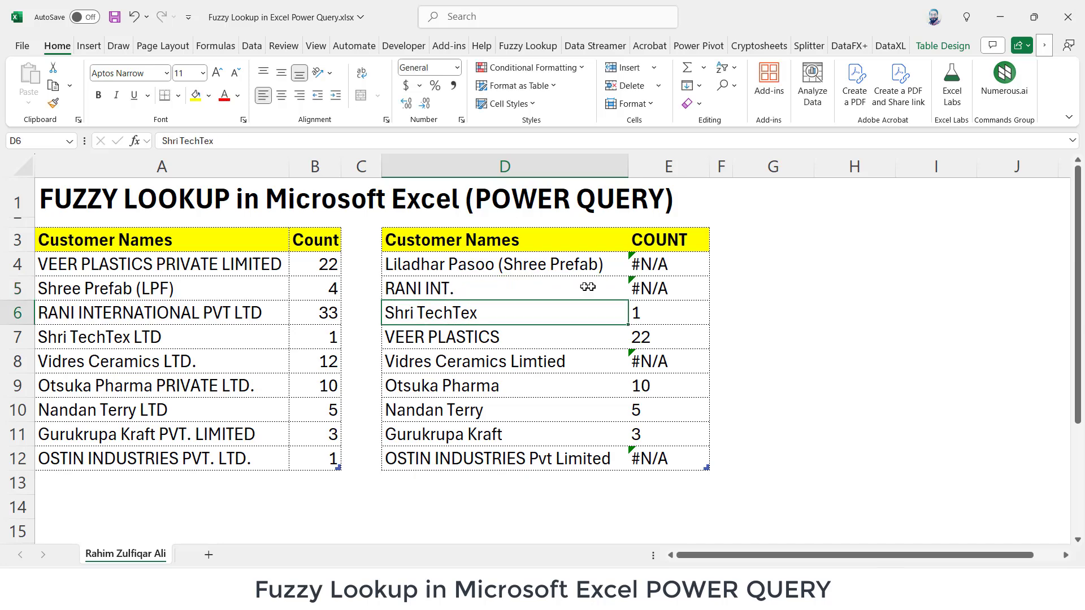
# - Restore D5 to RANI INTERNATIONAL after comparing, then select the master names A4:A12
pyautogui.click(643, 287)
pyautogui.click(508, 290)
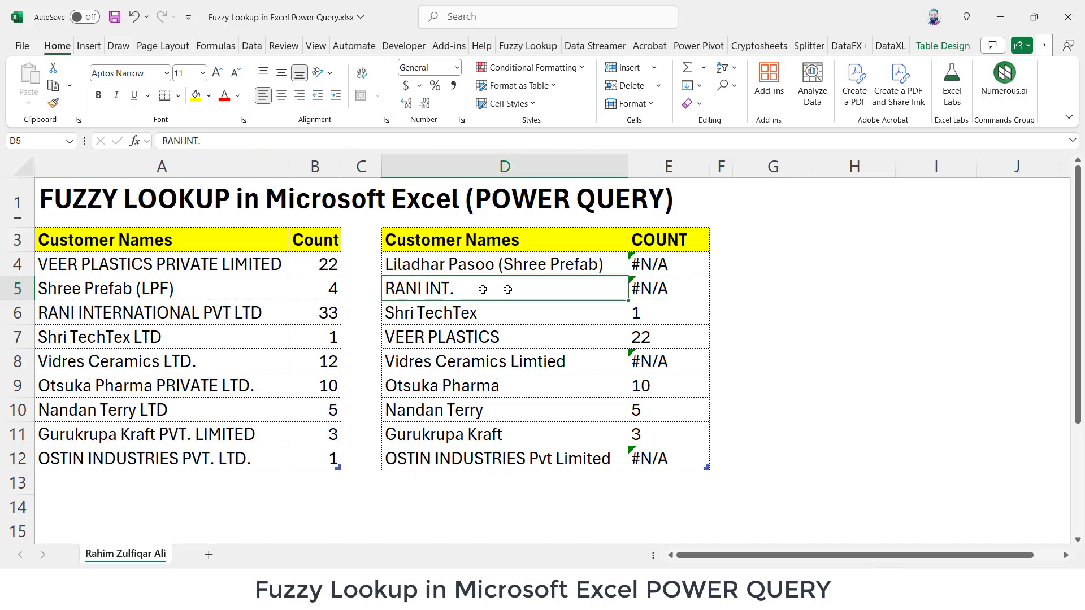
pyautogui.click(120, 310)
pyautogui.click(488, 284)
pyautogui.hotkey('ctrl', 'z')
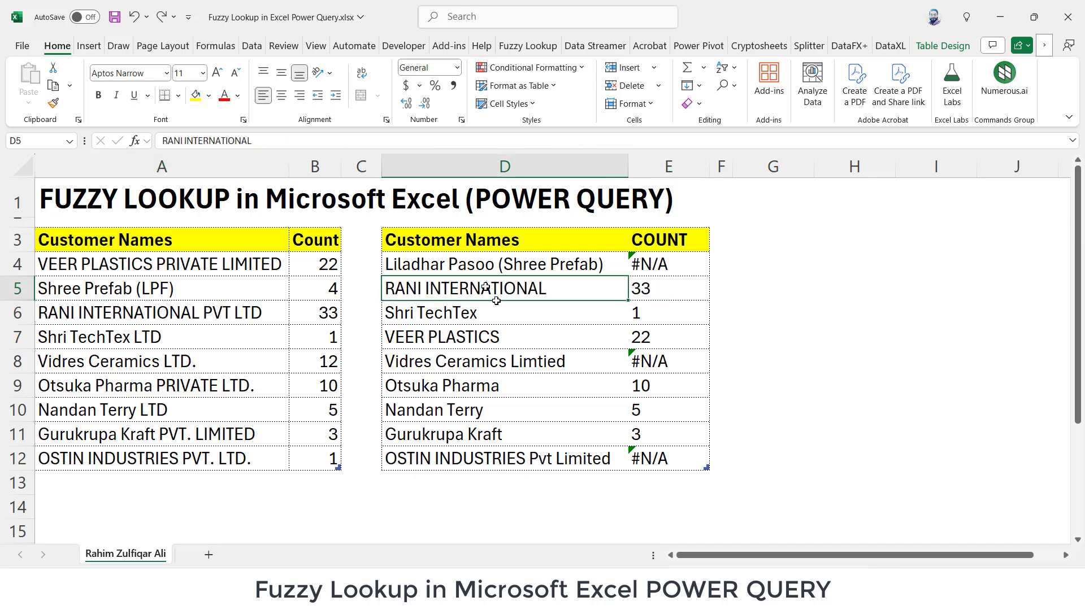
pyautogui.click(500, 340)
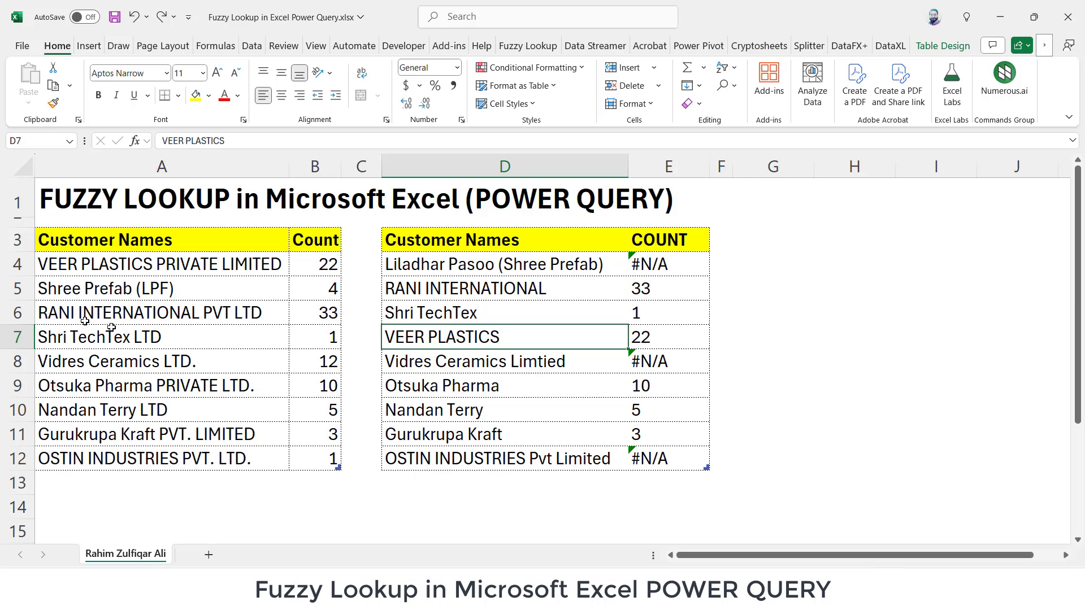
pyautogui.moveTo(96, 263); pyautogui.dragTo(122, 450)
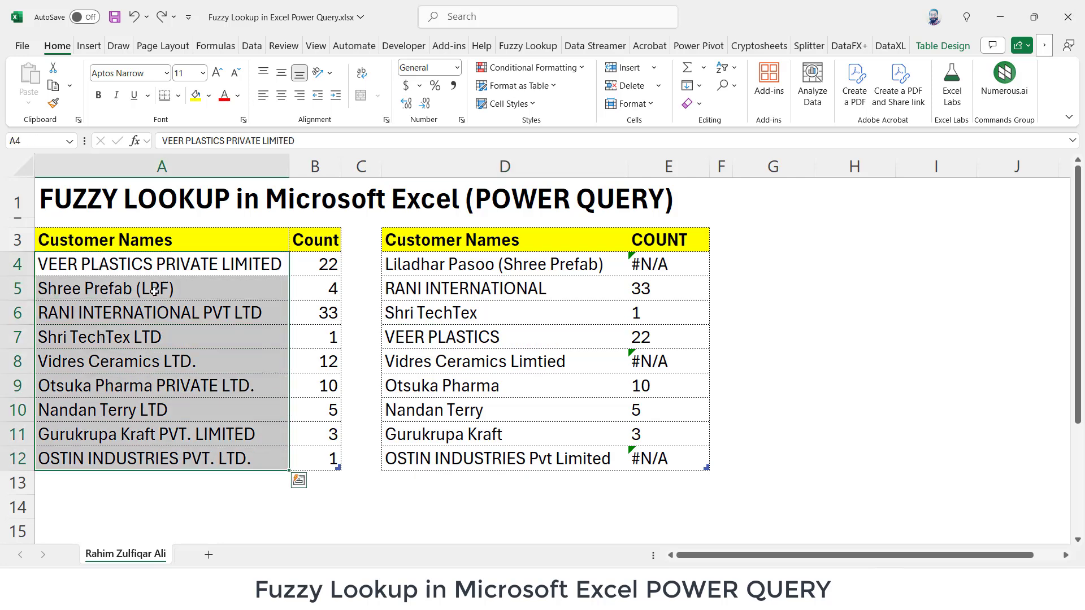
pyautogui.click(148, 261)
pyautogui.click(441, 339)
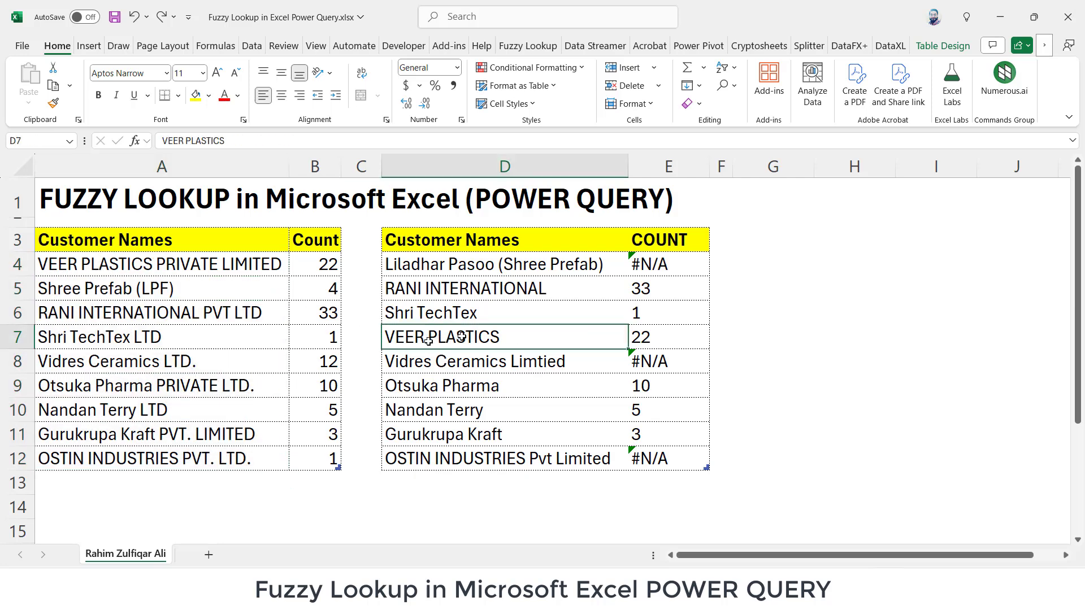
pyautogui.click(136, 275)
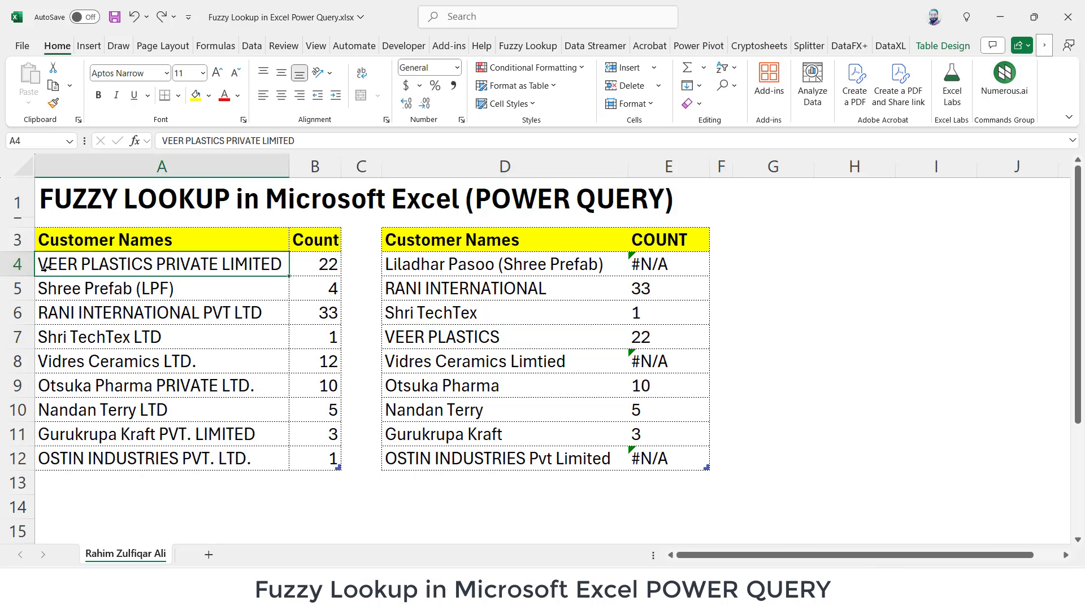
pyautogui.click(647, 333)
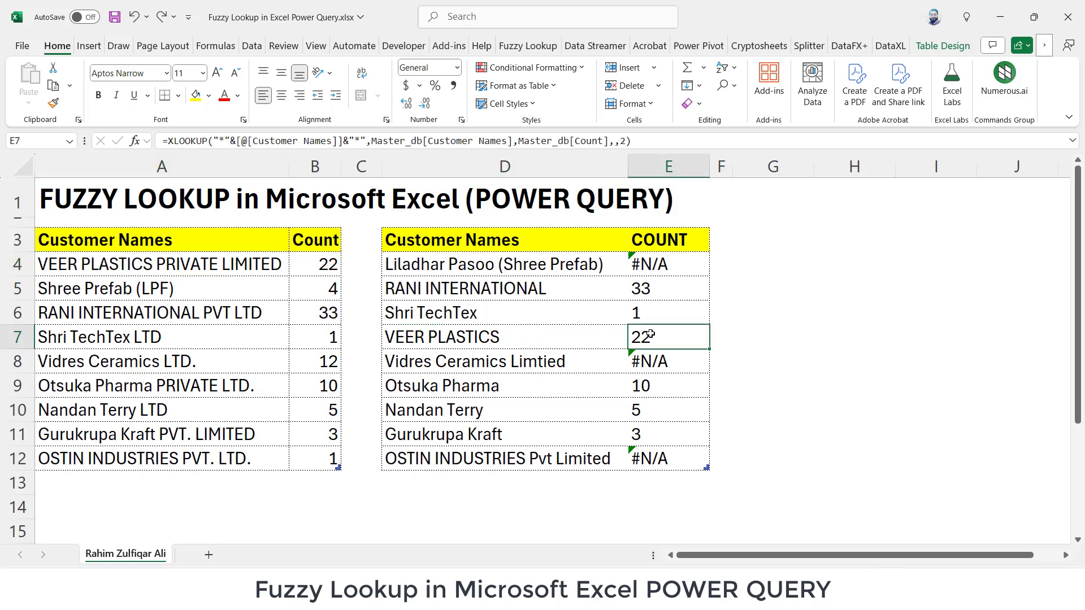
pyautogui.doubleClick(665, 260)
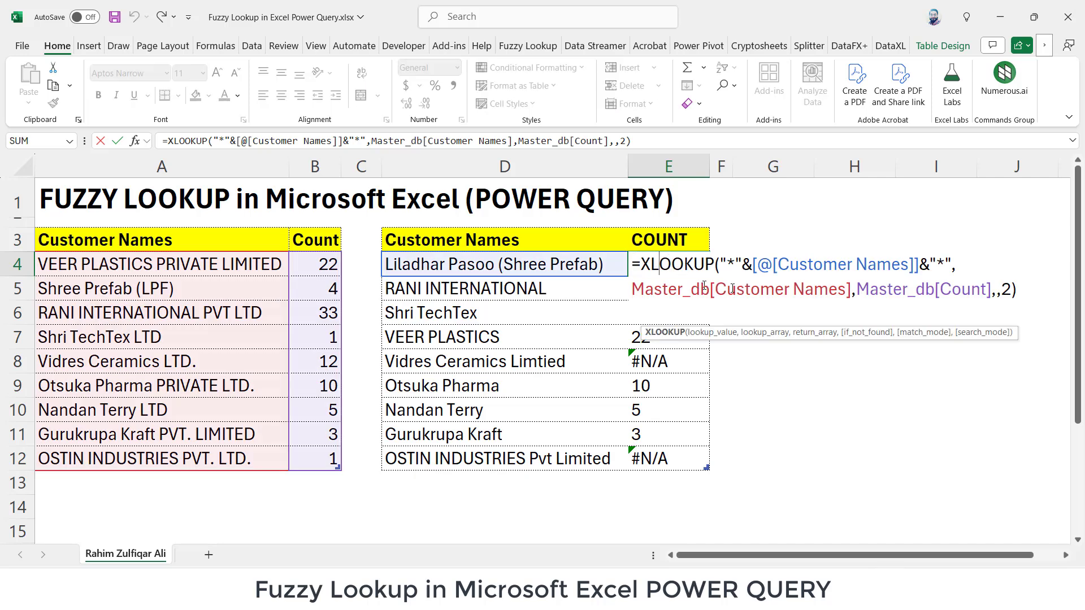
pyautogui.moveTo(721, 263); pyautogui.dragTo(753, 264)
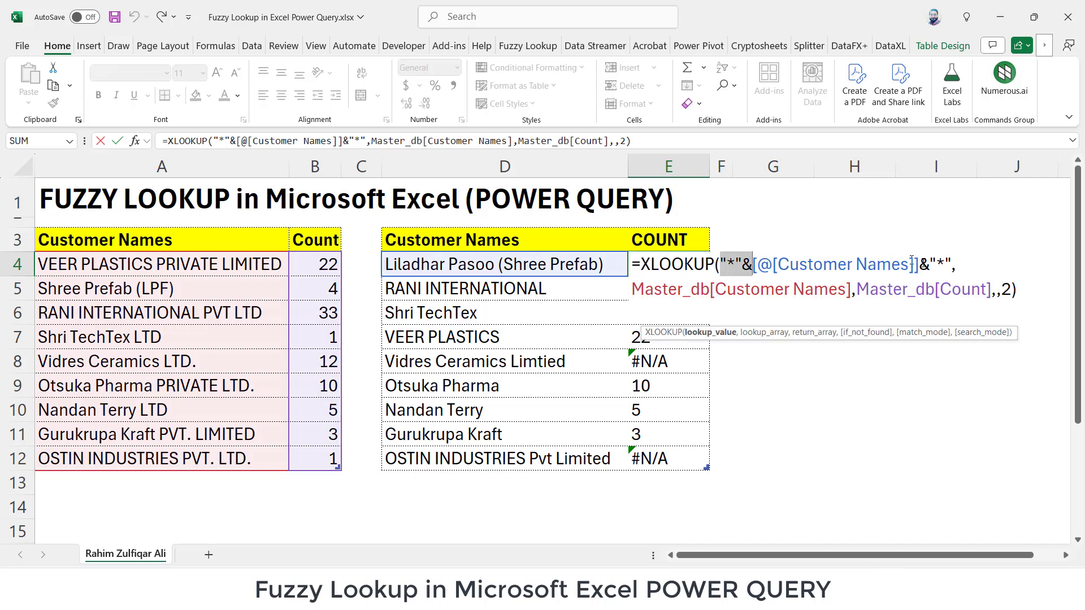
pyautogui.moveTo(919, 264); pyautogui.dragTo(947, 264)
pyautogui.click(1005, 298)
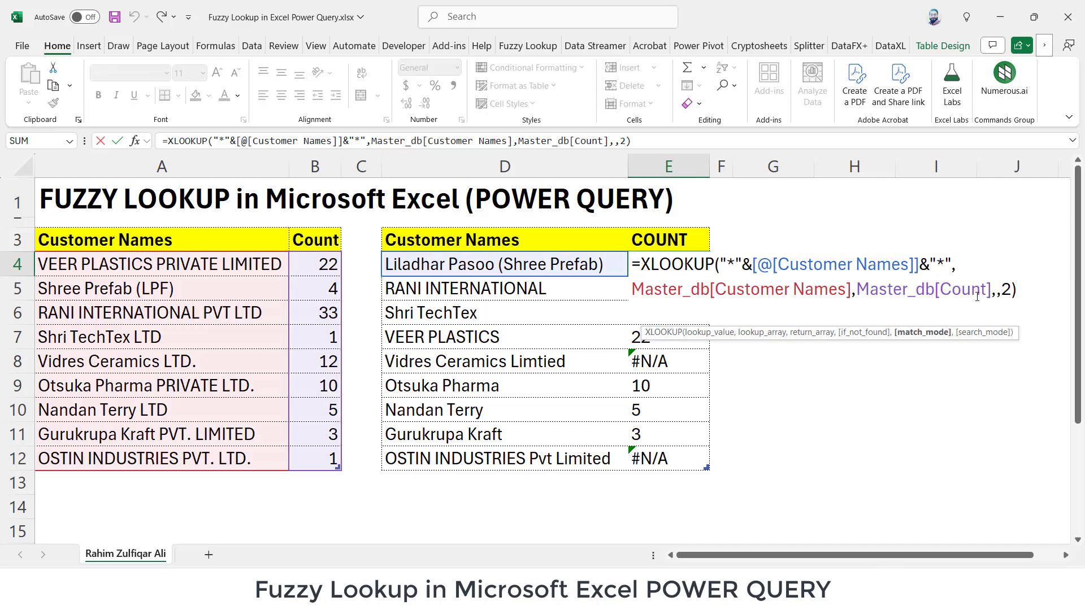
pyautogui.hotkey('ctrl', 'Return')
pyautogui.click(642, 362)
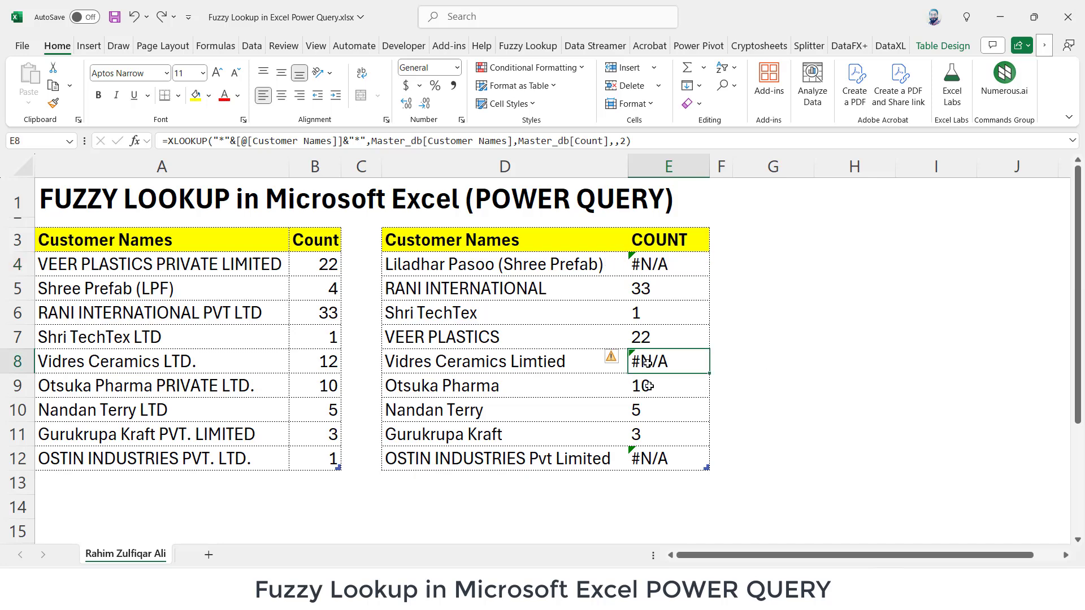
pyautogui.click(658, 462)
pyautogui.click(662, 360)
pyautogui.click(654, 272)
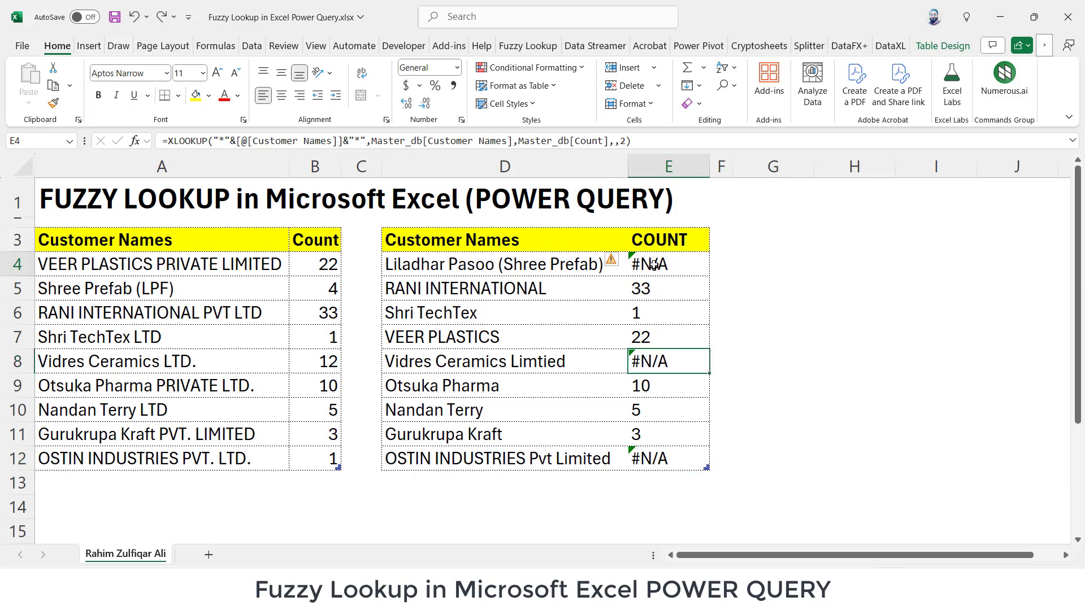
pyautogui.click(281, 285)
pyautogui.click(551, 289)
pyautogui.click(669, 264)
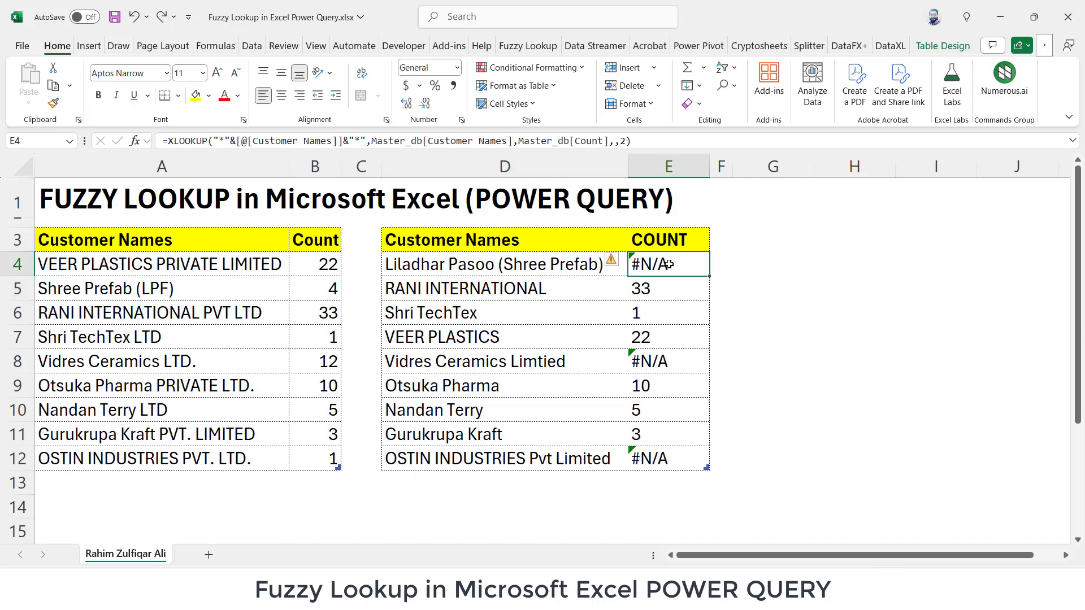
pyautogui.doubleClick(668, 264)
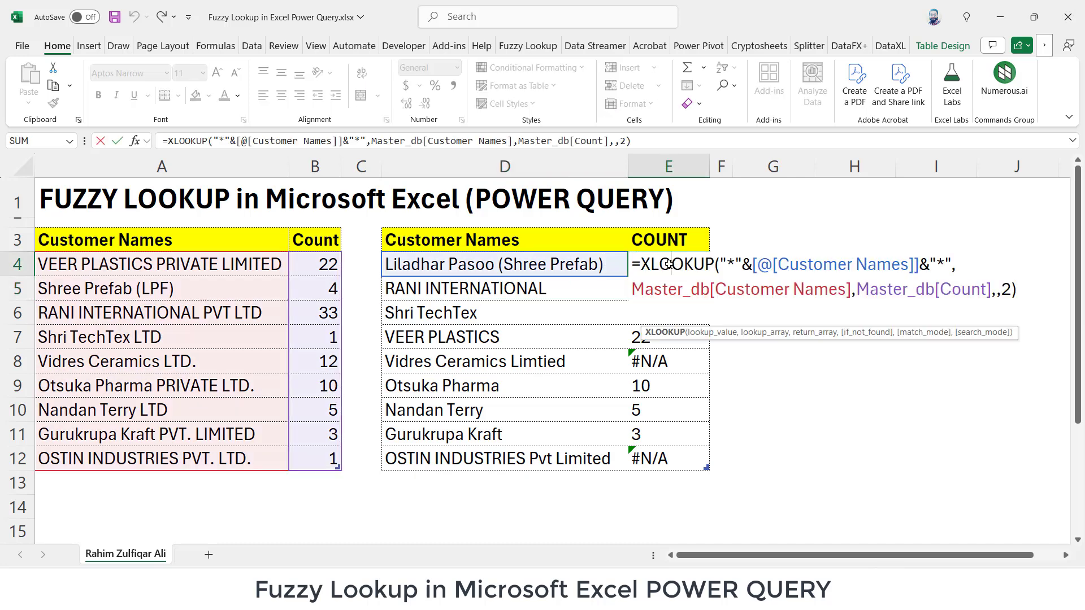
pyautogui.press('Return')
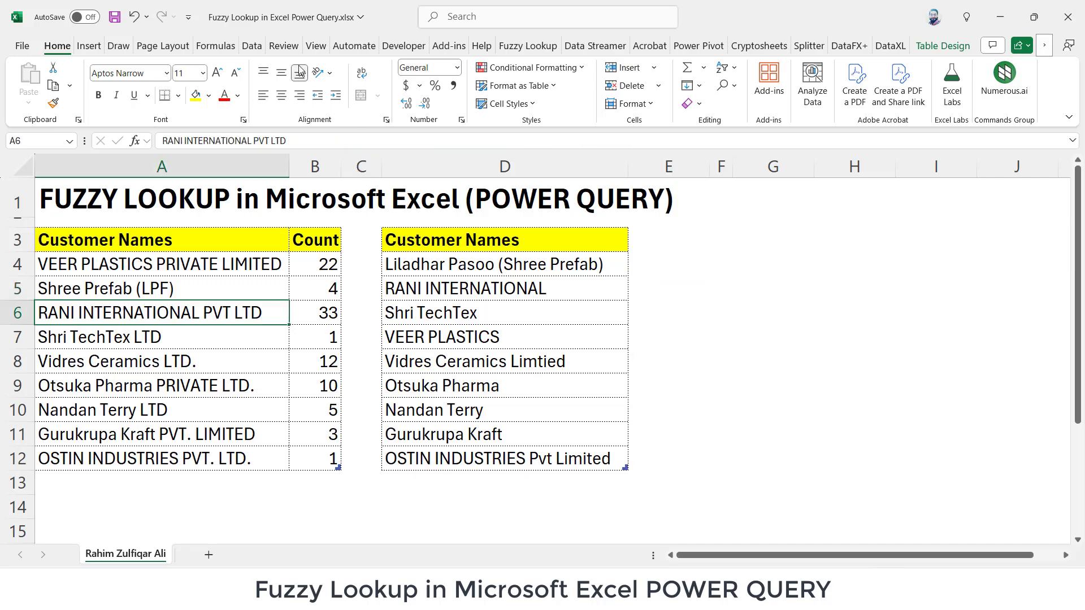
# - Load the master name list into Power Query via Data > From Table/Range
pyautogui.click(256, 49)
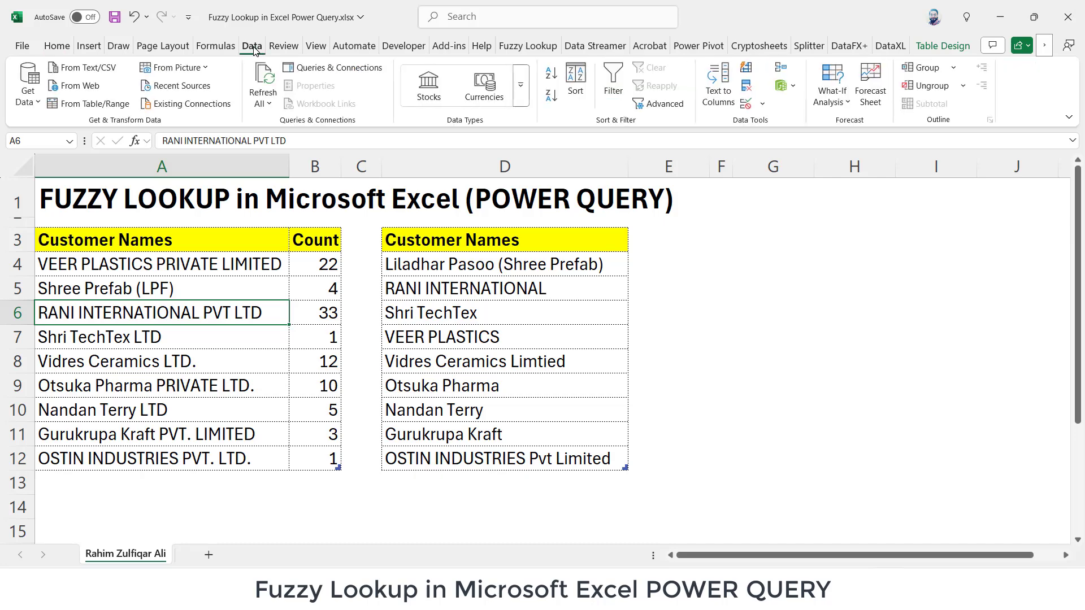
pyautogui.click(93, 106)
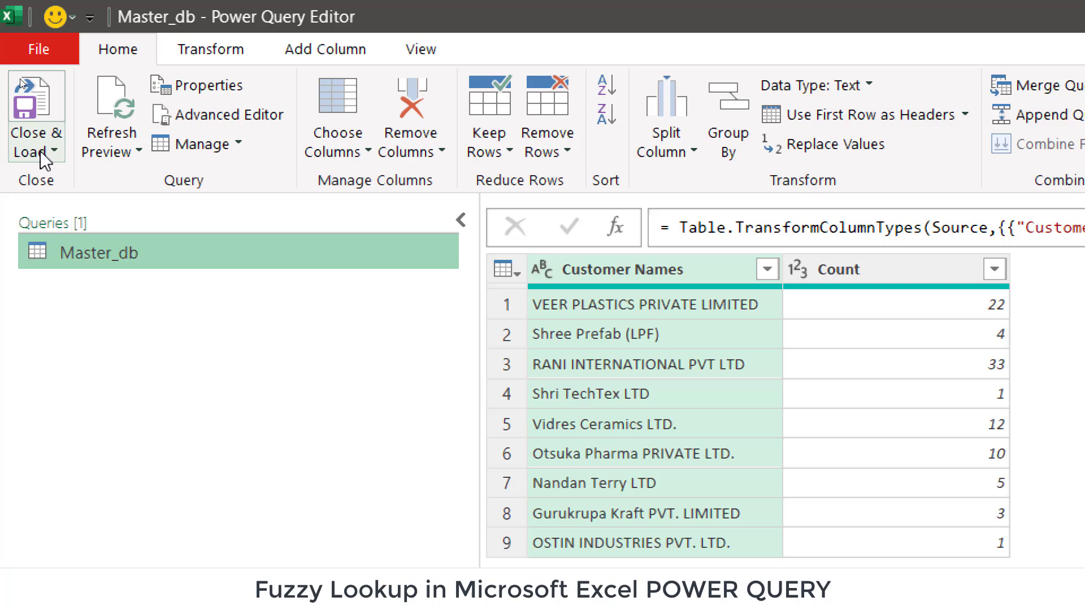
# - Close & Load Master_db to Excel as Only Create Connection
pyautogui.click(18, 74)
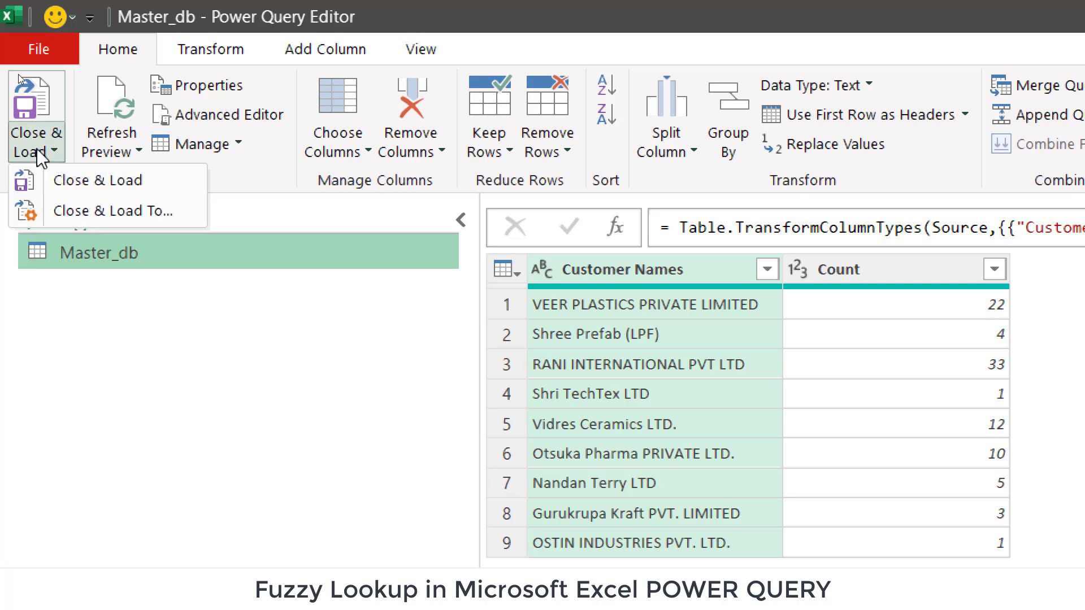
pyautogui.click(144, 212)
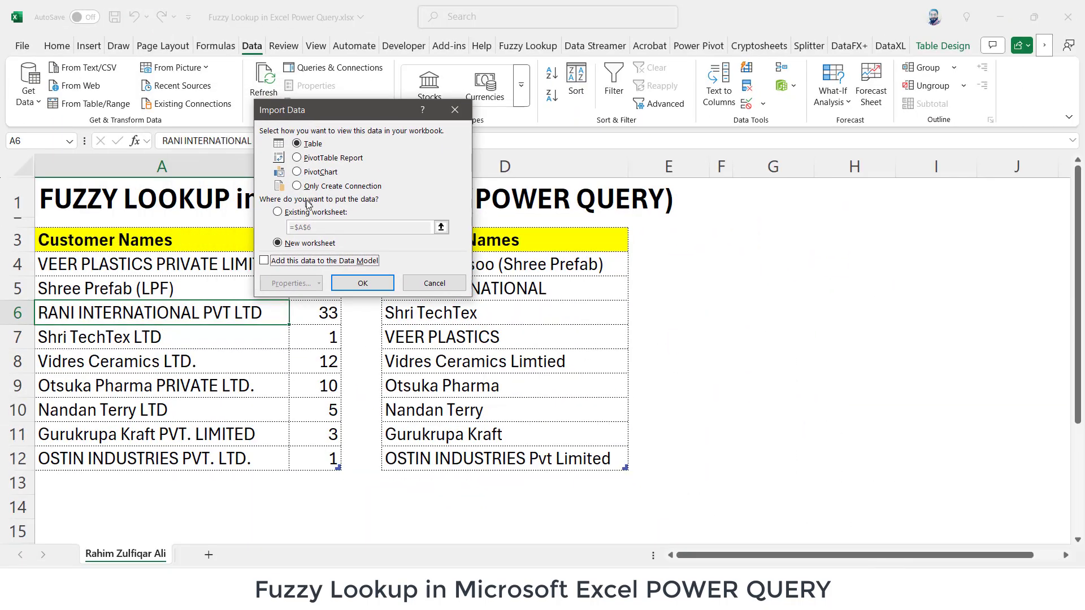
pyautogui.click(299, 188)
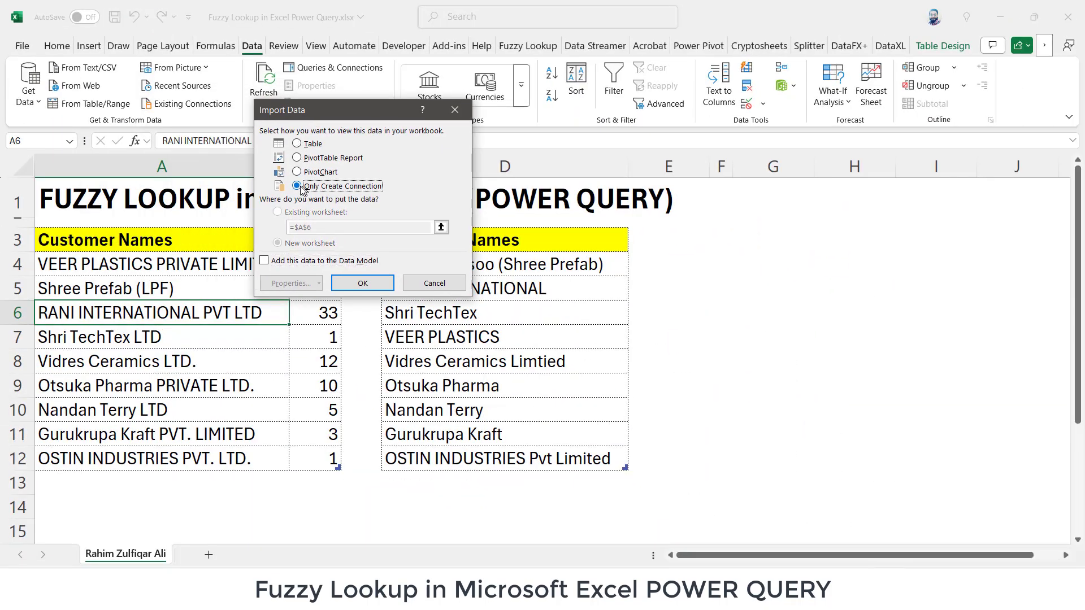
pyautogui.click(362, 283)
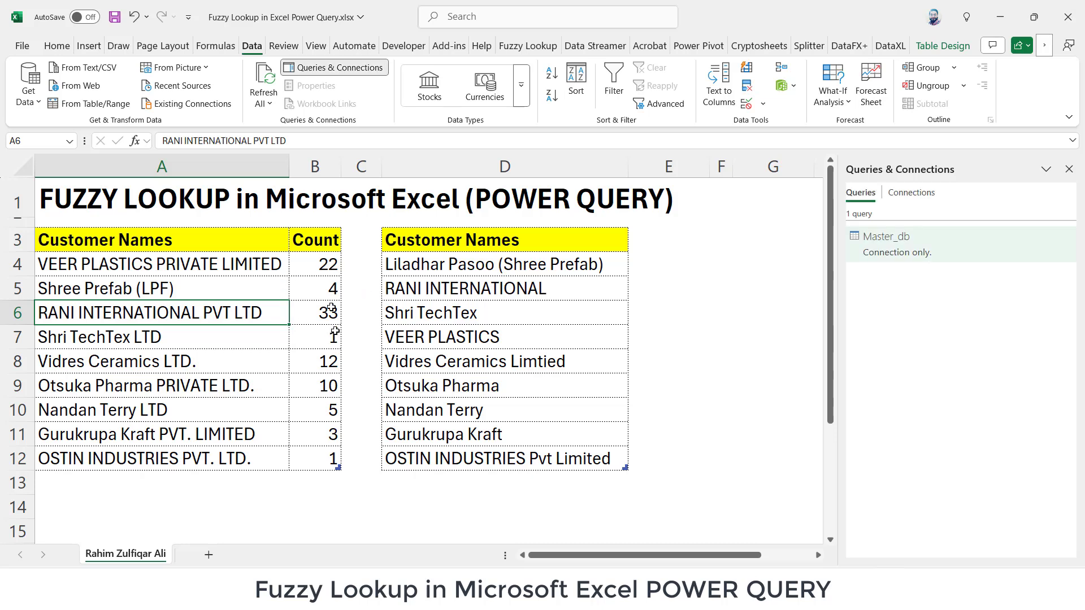
# - Check the count 33 and Shri TechTex LTD, then select a cell in the second list
pyautogui.click(305, 311)
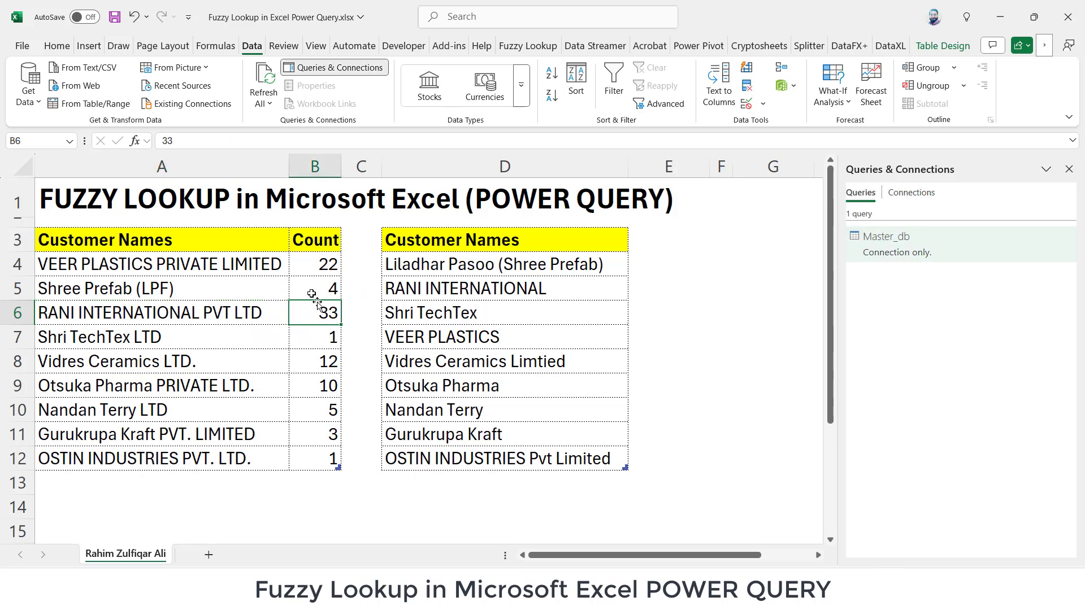
pyautogui.click(269, 337)
pyautogui.click(524, 315)
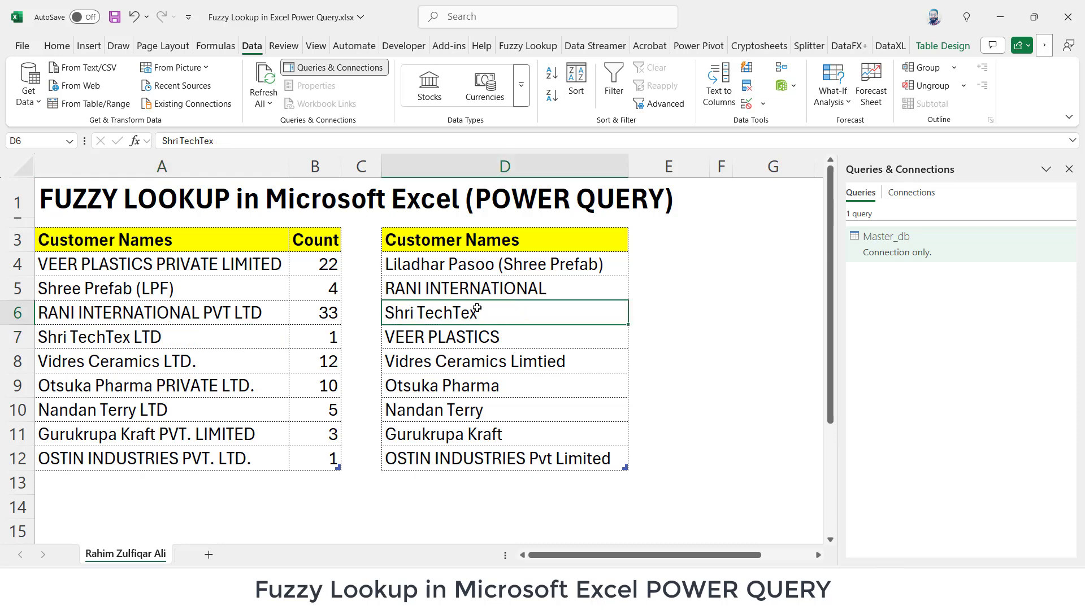
# - Load the second list as connection-only query Data, then reopen Master_db for editing
pyautogui.click(78, 110)
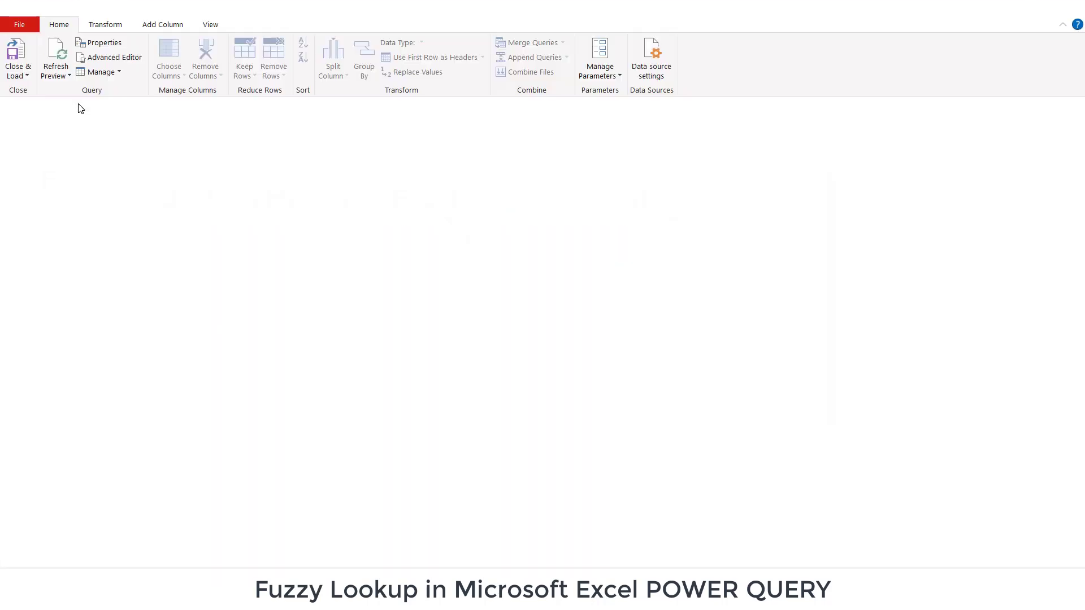
pyautogui.click(19, 75)
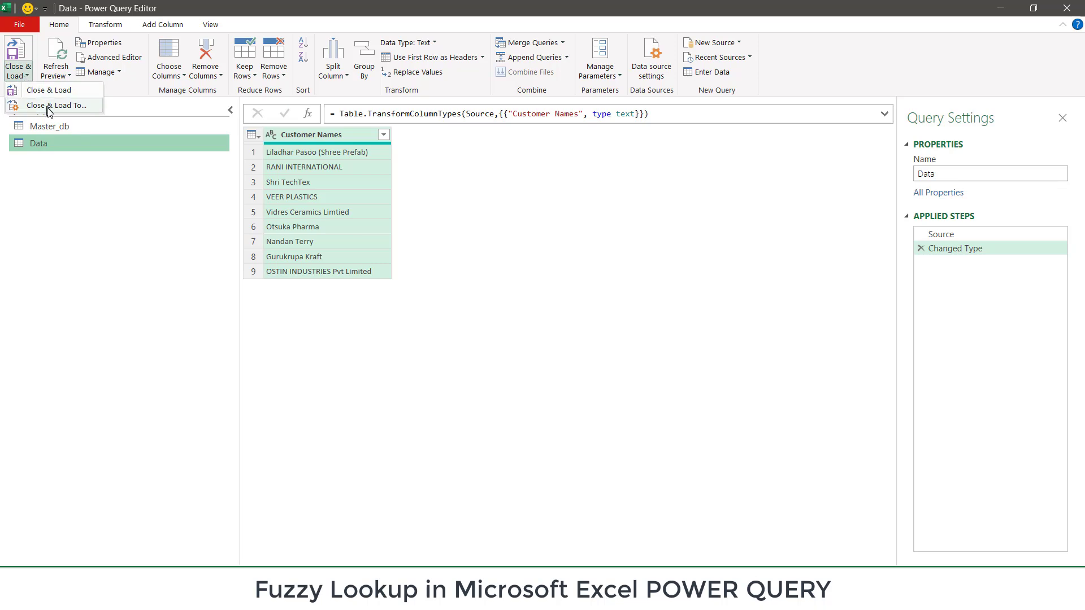
pyautogui.click(49, 111)
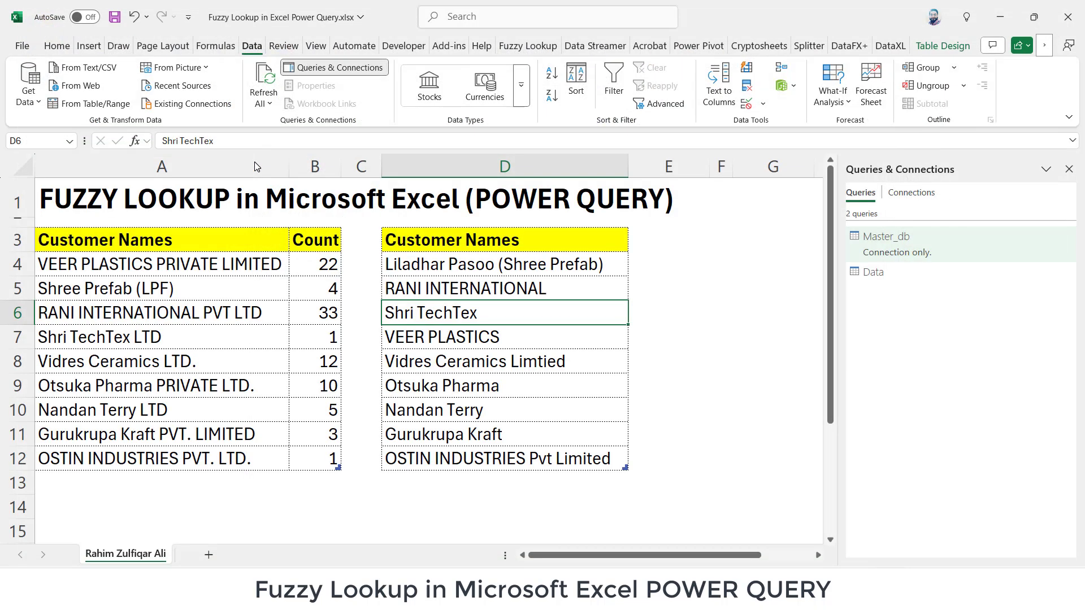
pyautogui.click(297, 186)
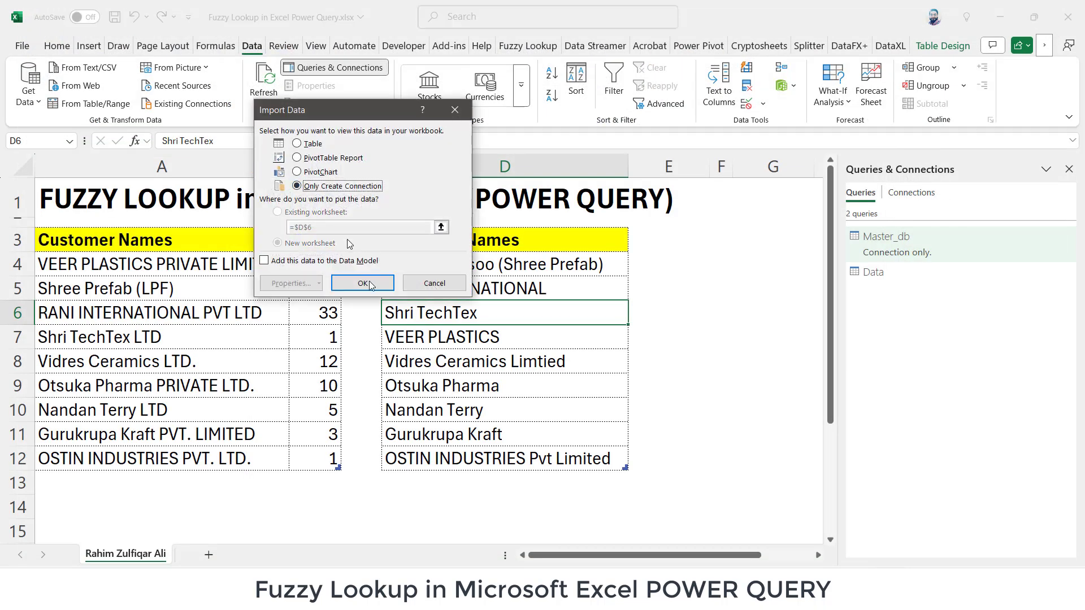
pyautogui.click(370, 284)
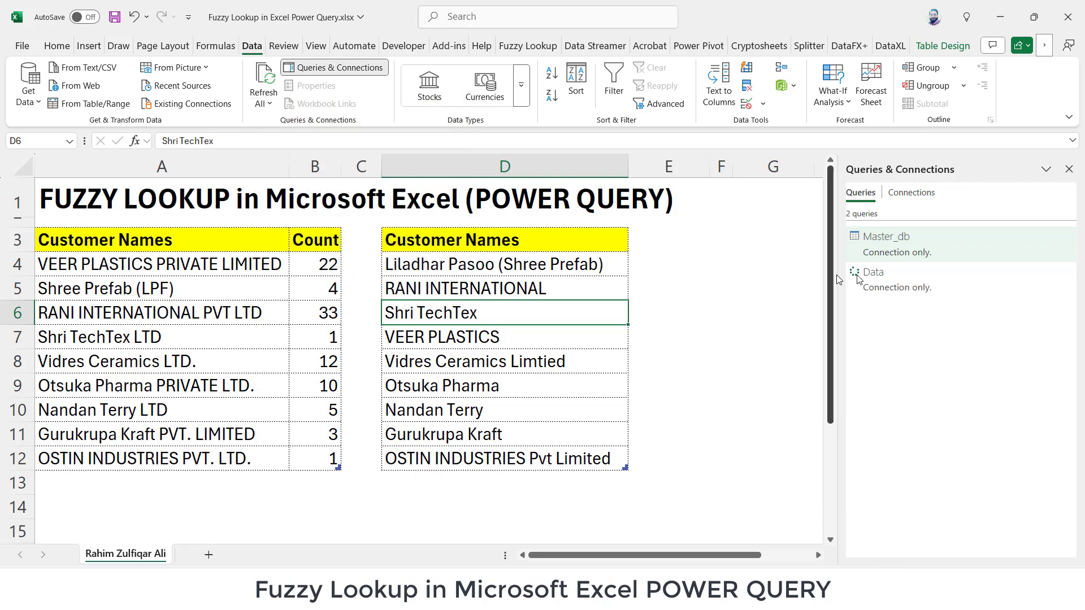
pyautogui.rightClick(869, 244)
pyautogui.click(913, 283)
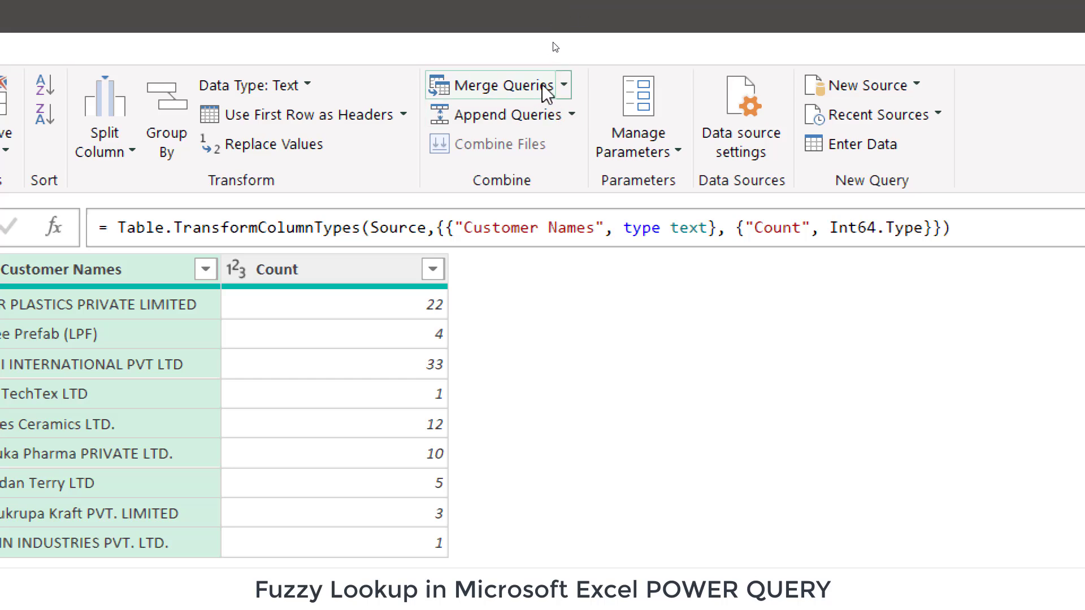
# - Merge Queries as New with Master_db first and Data second, both keyed on Customer Names
pyautogui.click(564, 85)
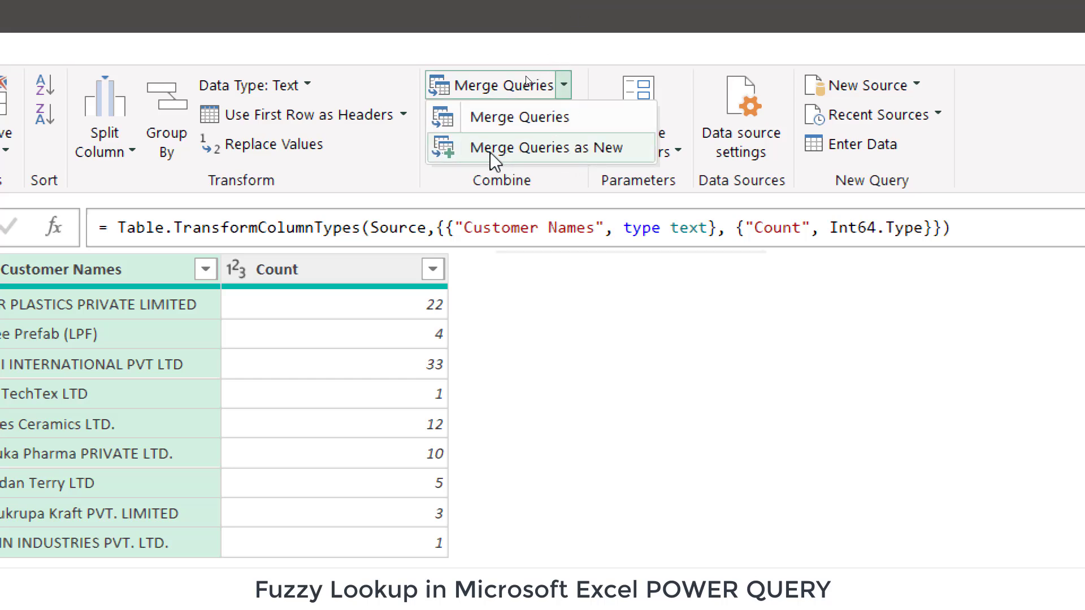
pyautogui.click(525, 148)
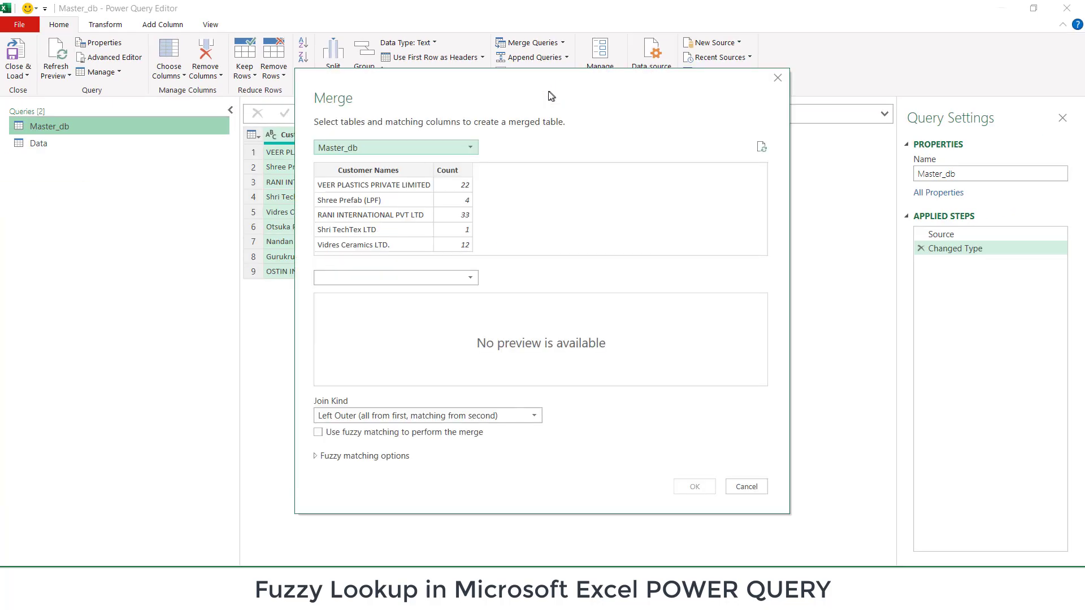
pyautogui.moveTo(515, 103); pyautogui.dragTo(560, 61)
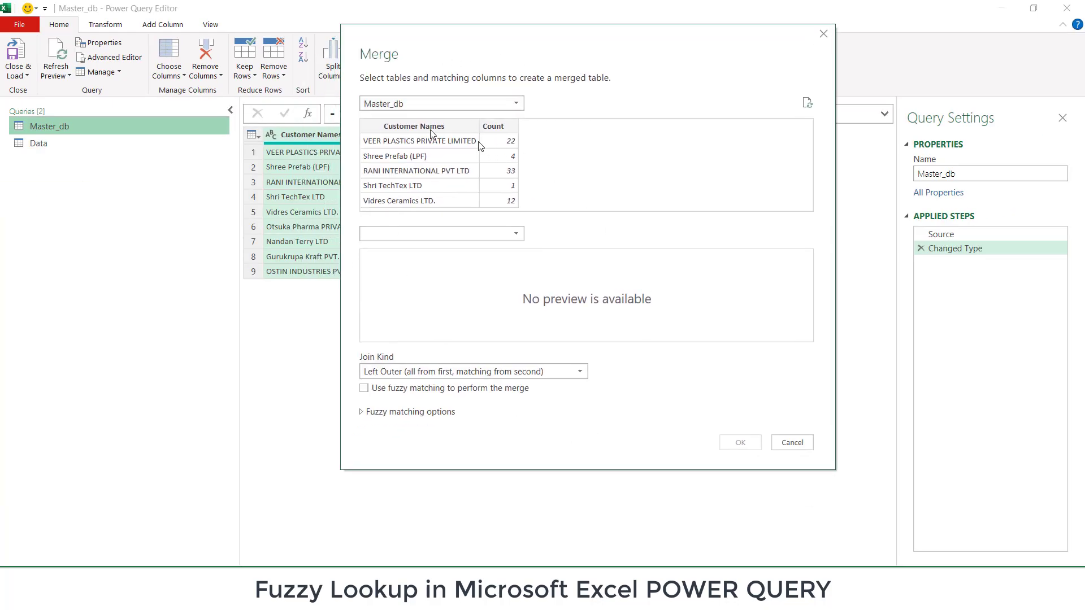
pyautogui.click(386, 104)
pyautogui.click(384, 131)
pyautogui.click(429, 234)
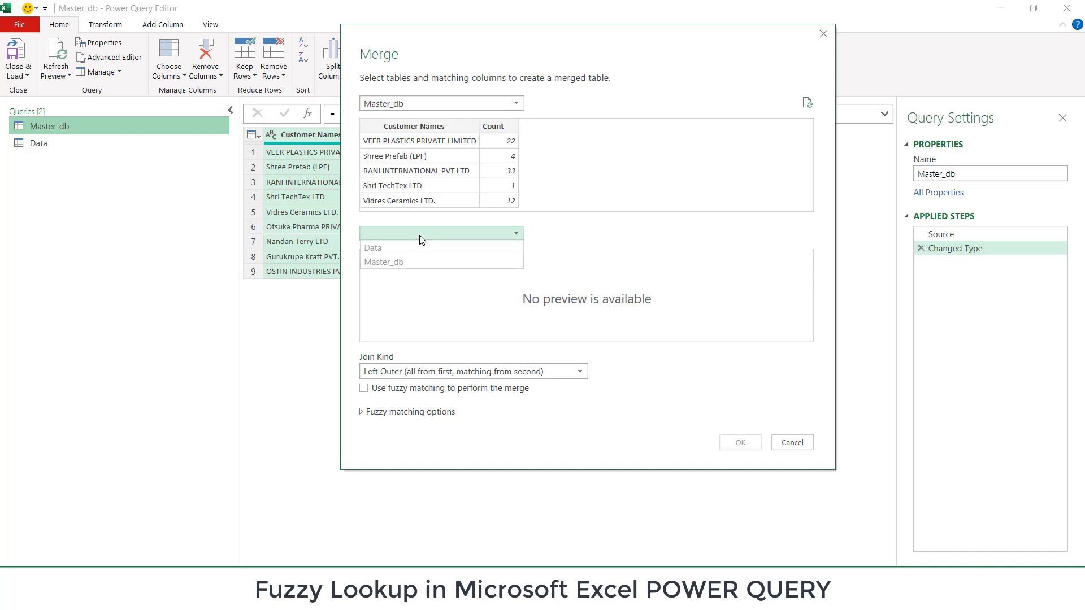
pyautogui.click(391, 249)
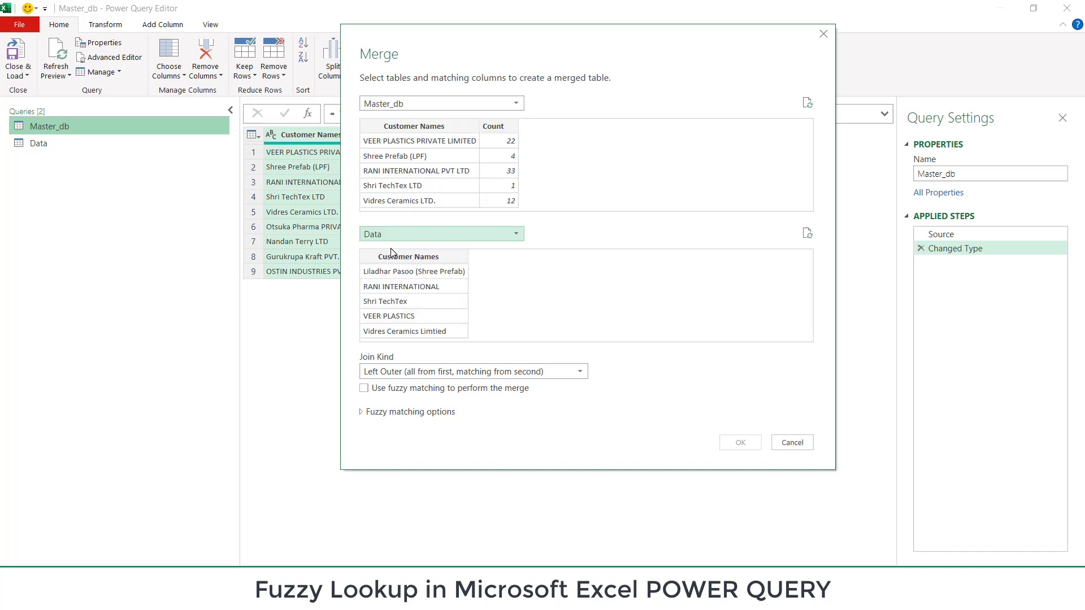
pyautogui.click(412, 127)
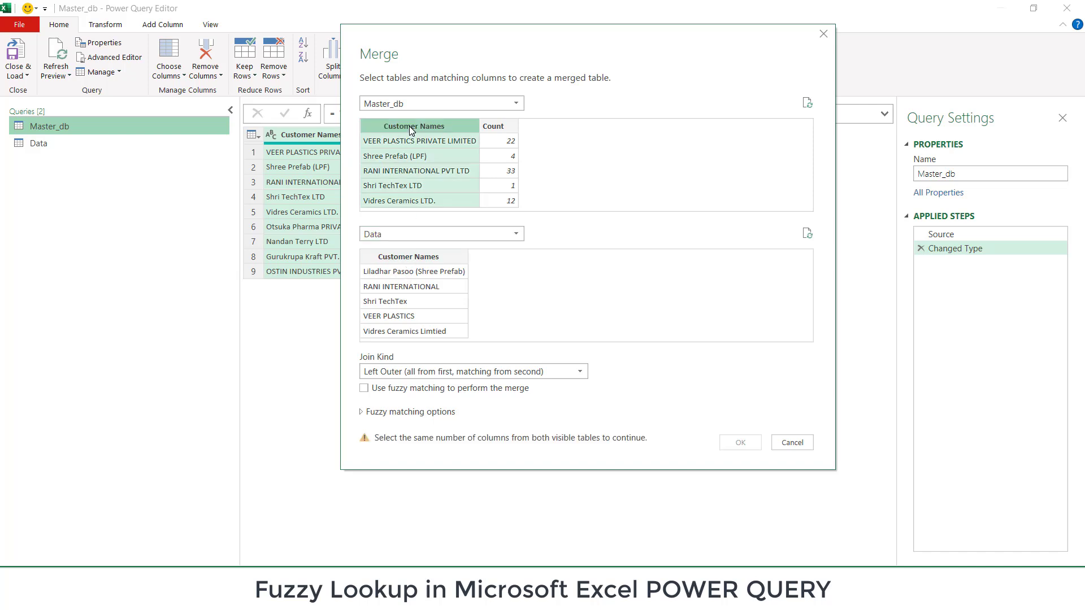
pyautogui.click(407, 257)
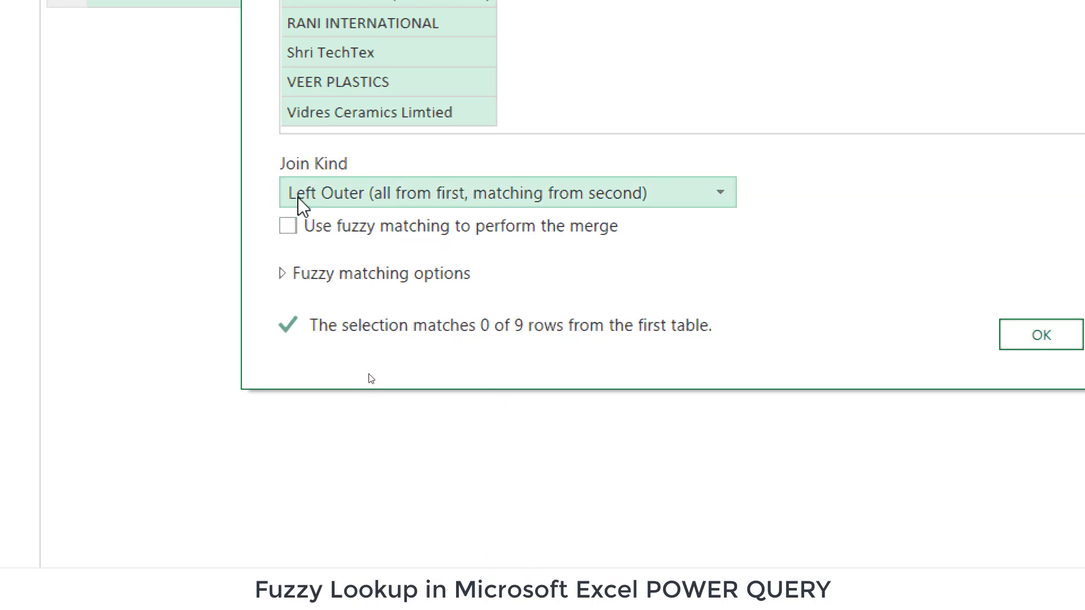
# - Enable fuzzy matching with similarity threshold 0.01 and maximum 1 match, then confirm
pyautogui.click(289, 229)
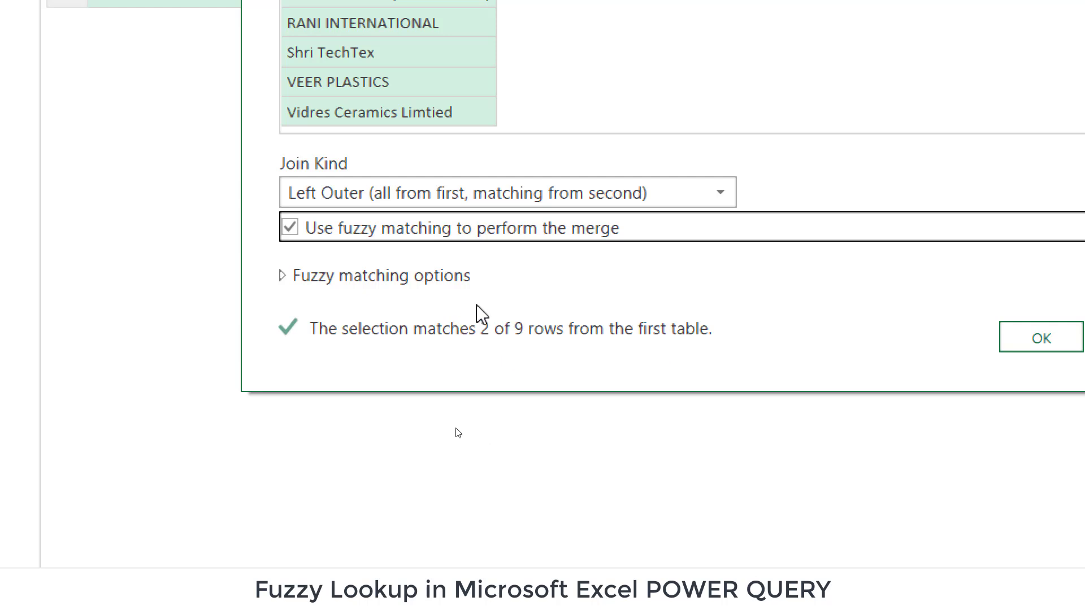
pyautogui.click(283, 277)
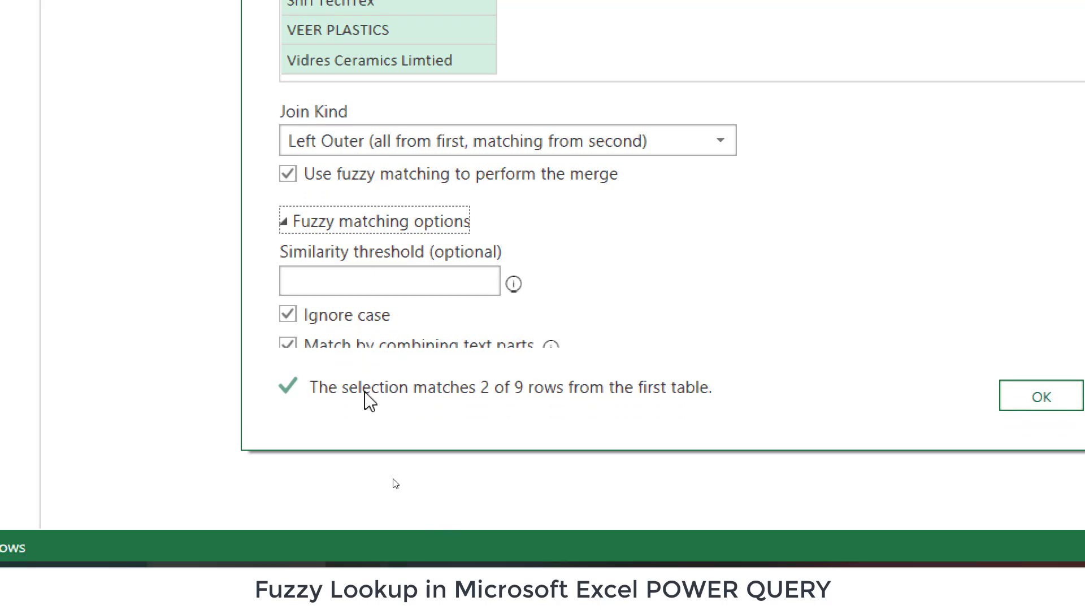
pyautogui.click(338, 327)
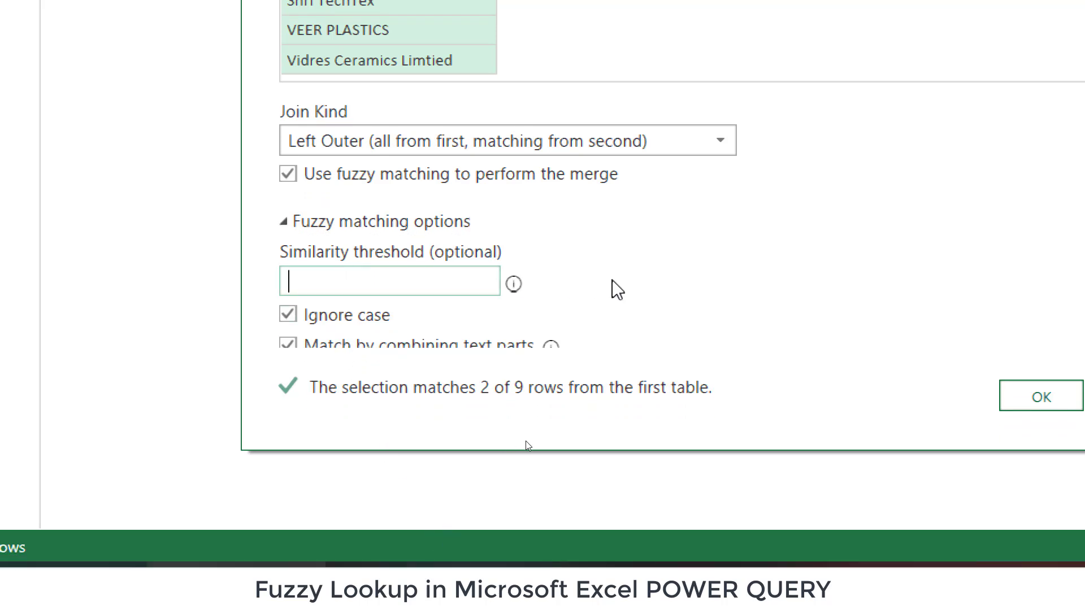
pyautogui.write('0.01')
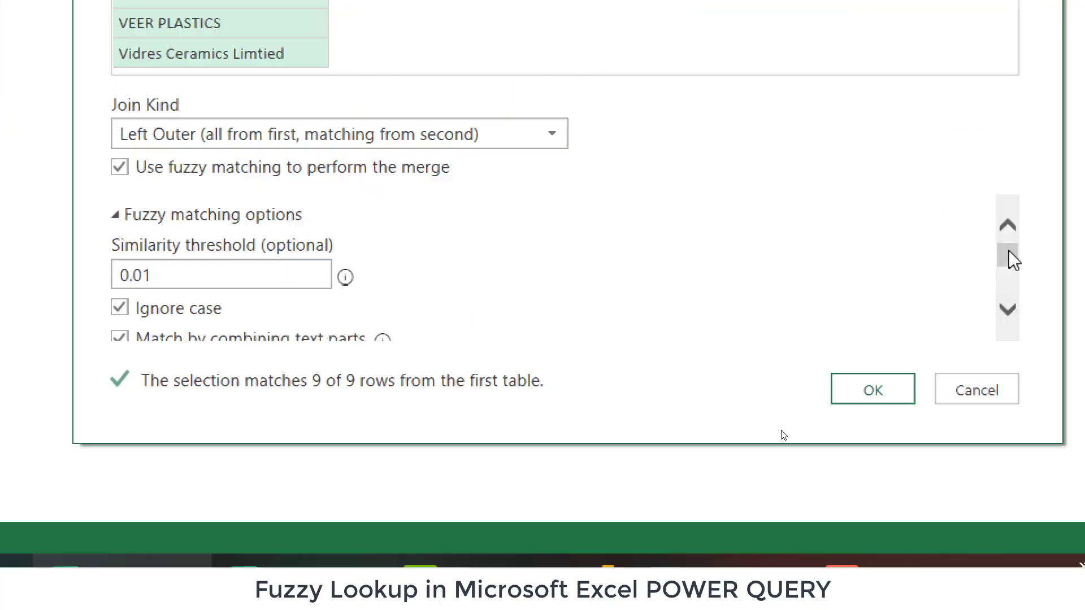
pyautogui.moveTo(1010, 257); pyautogui.dragTo(1018, 296)
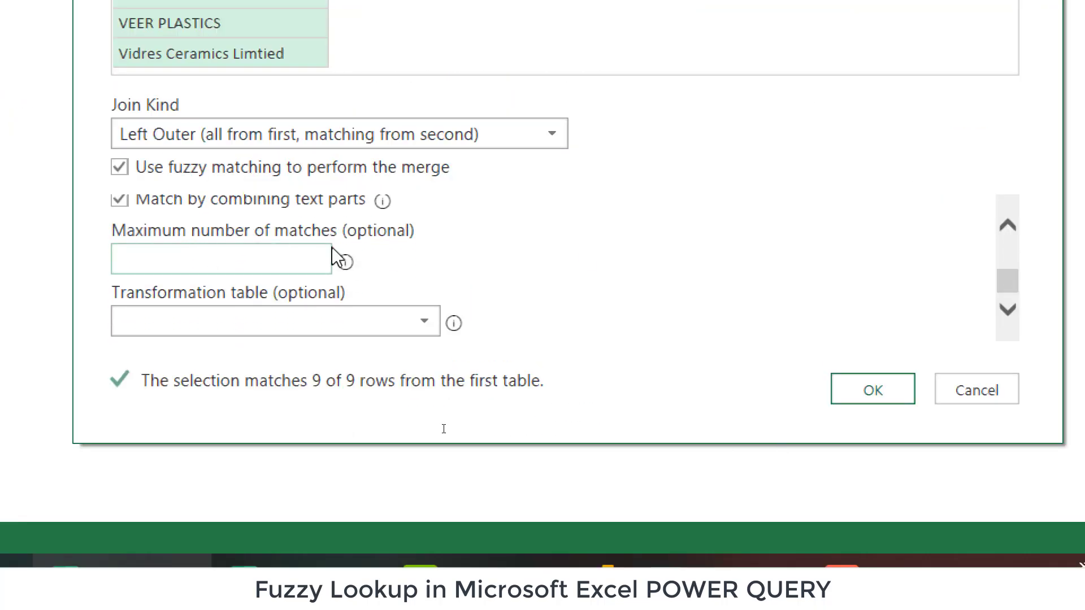
pyautogui.click(311, 253)
pyautogui.write('1')
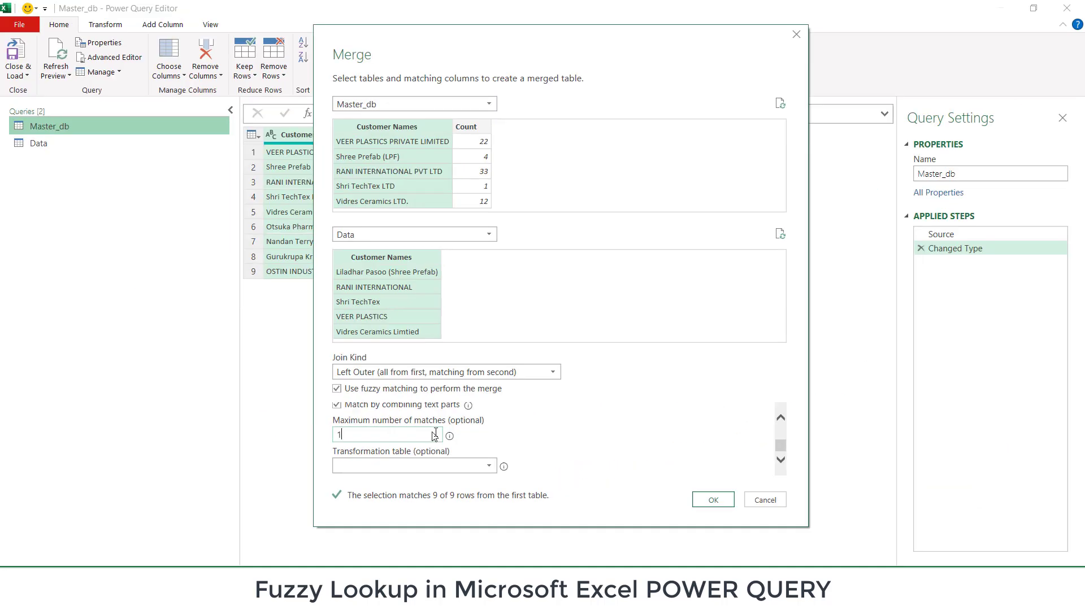
pyautogui.click(712, 501)
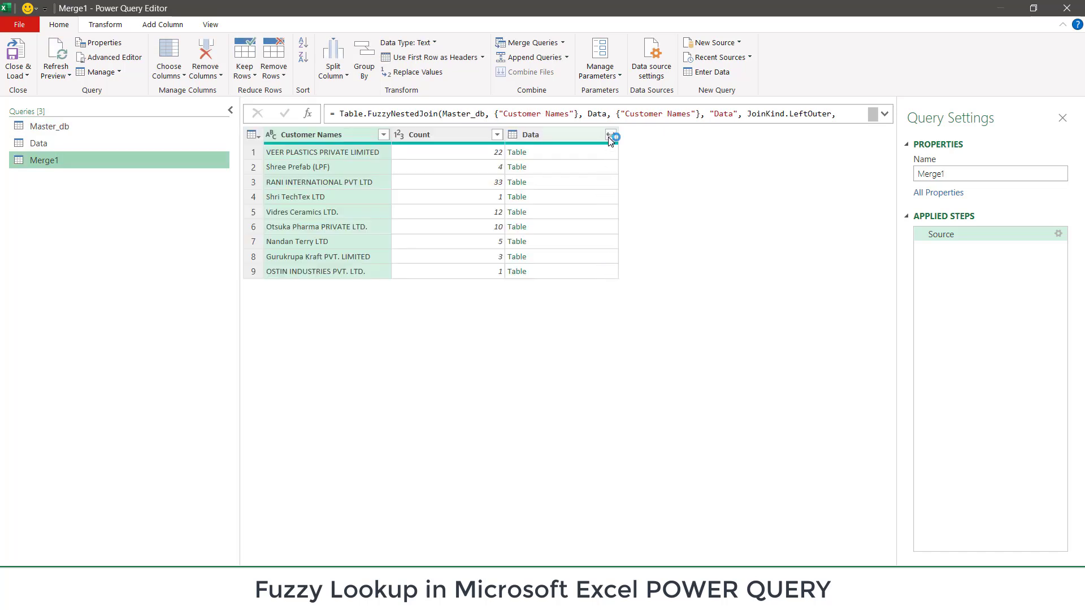
# - Expand Data to Customer Names.1 and move it next to Customer Names
pyautogui.click(611, 136)
pyautogui.click(531, 298)
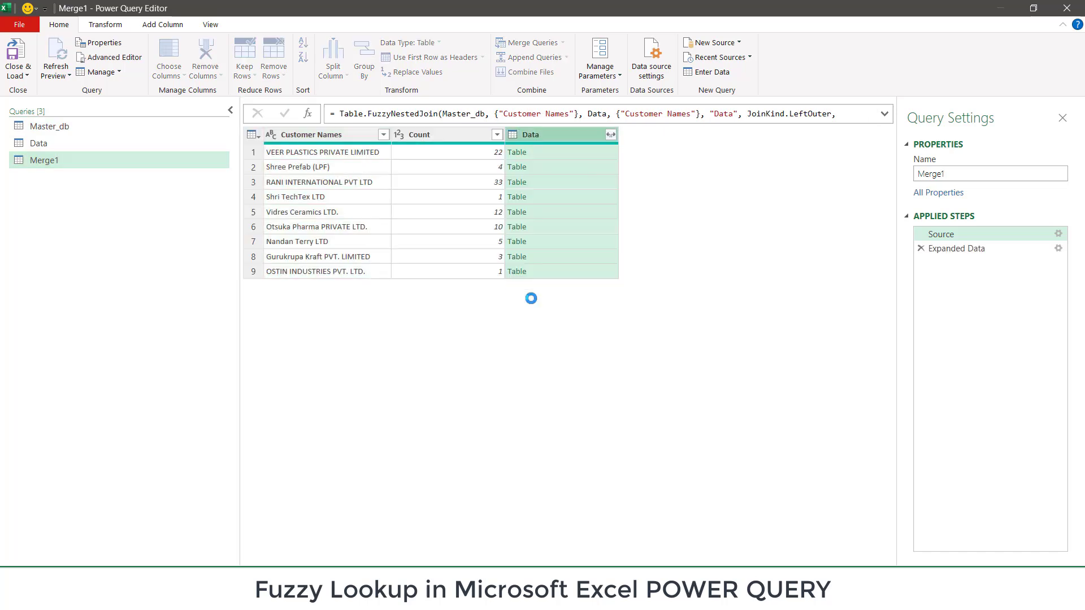
pyautogui.rightClick(561, 136)
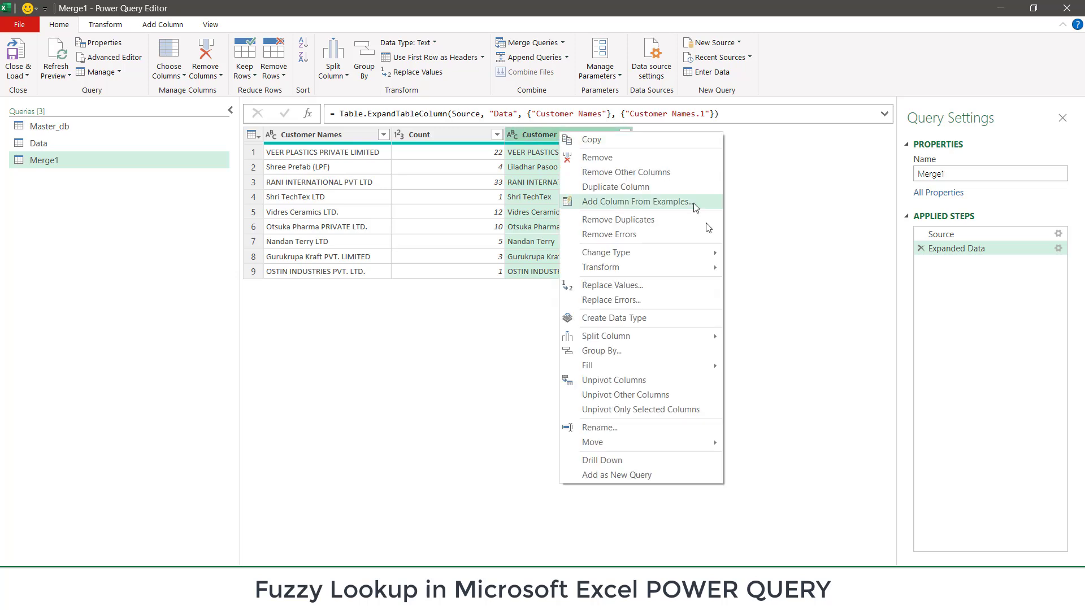
pyautogui.click(708, 423)
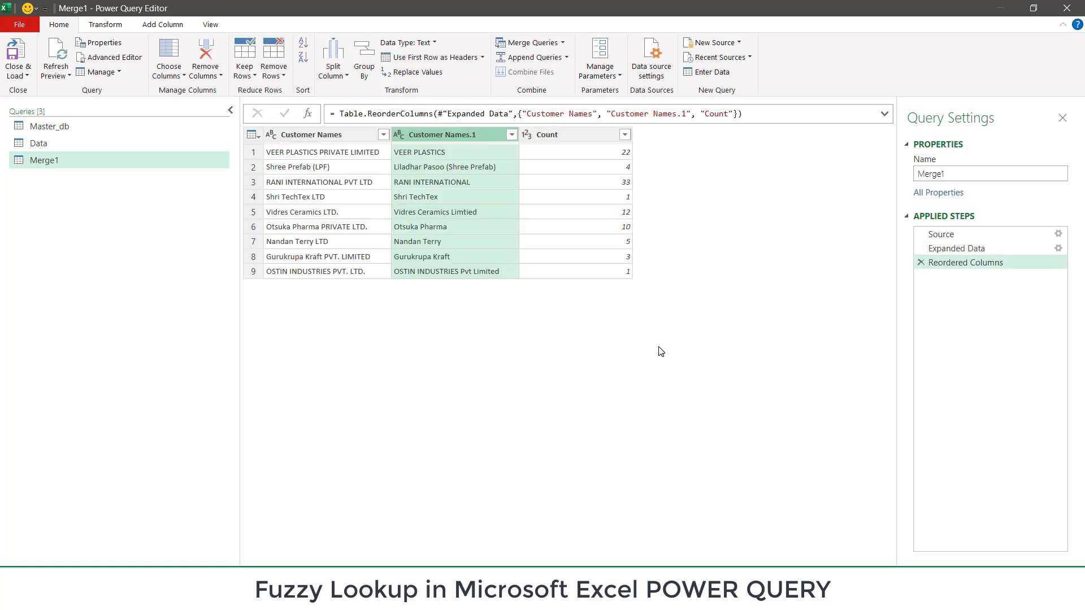
# - Compare original and matched names and their counts across rows 1-4
pyautogui.click(384, 154)
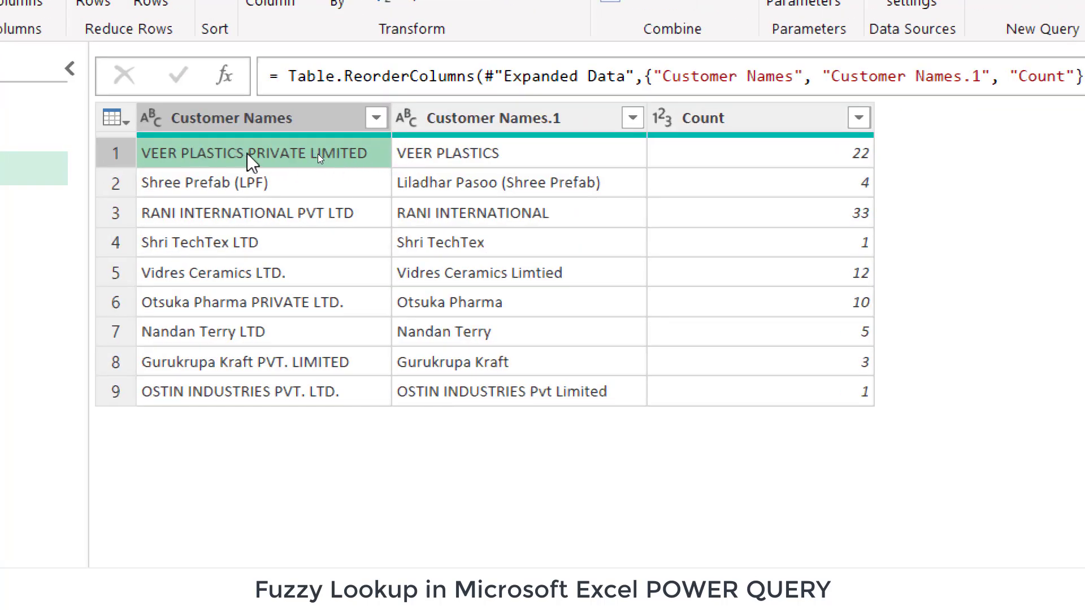
pyautogui.click(244, 187)
pyautogui.click(402, 154)
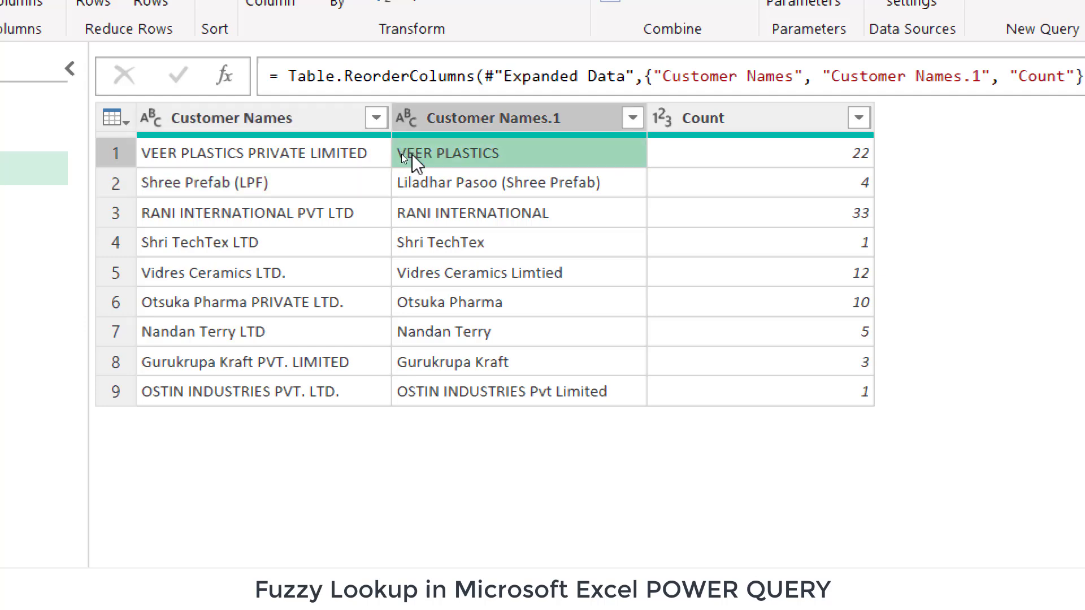
pyautogui.click(419, 182)
pyautogui.click(317, 151)
pyautogui.click(438, 153)
pyautogui.click(429, 182)
pyautogui.click(328, 214)
pyautogui.click(445, 223)
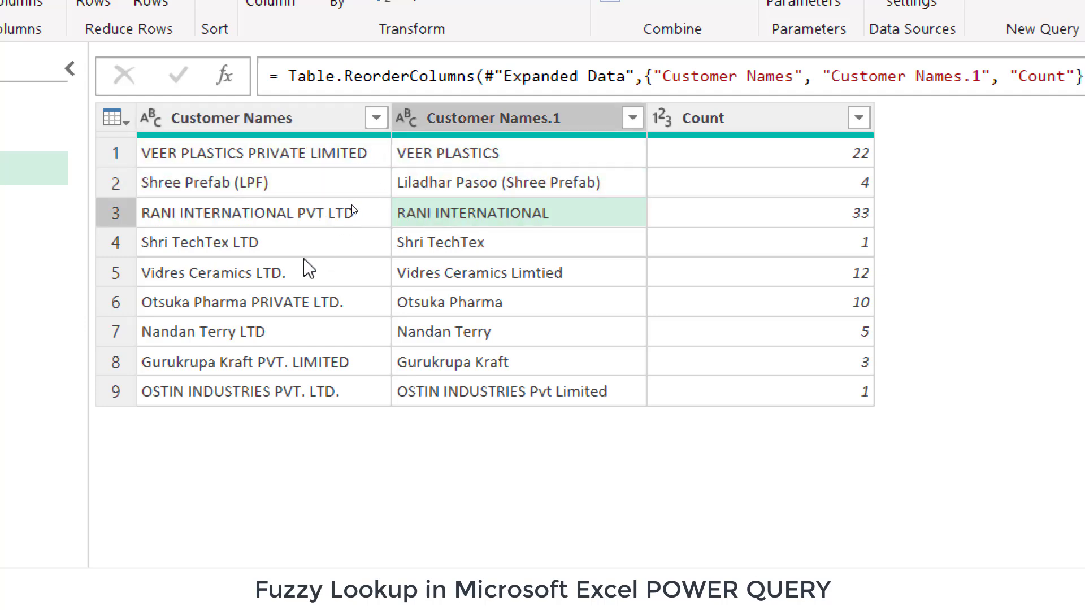
pyautogui.click(459, 249)
pyautogui.click(828, 250)
pyautogui.click(798, 219)
pyautogui.click(792, 191)
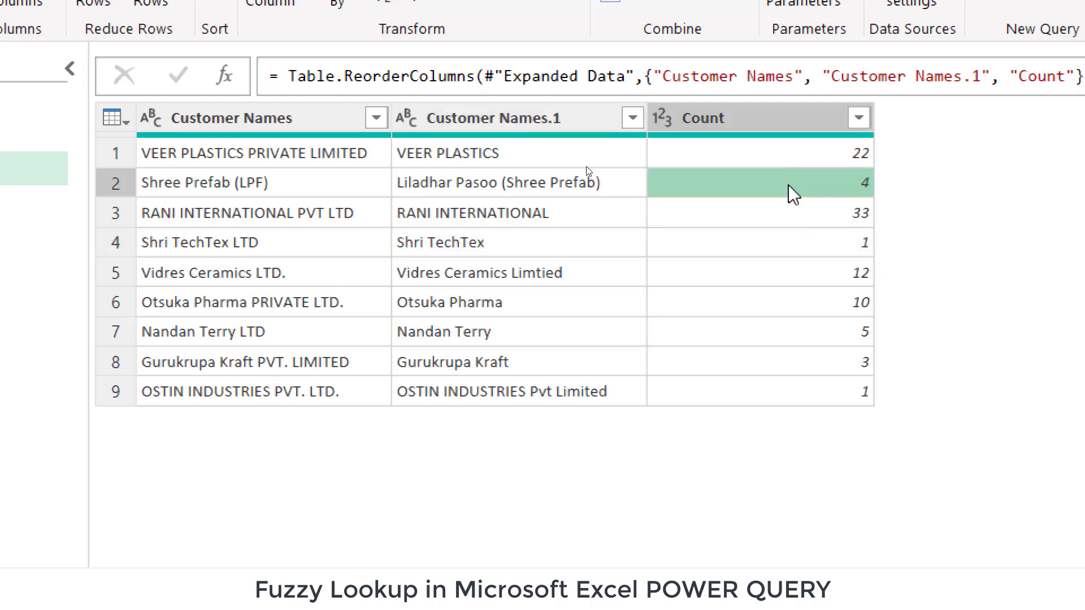
pyautogui.click(243, 152)
pyautogui.click(436, 152)
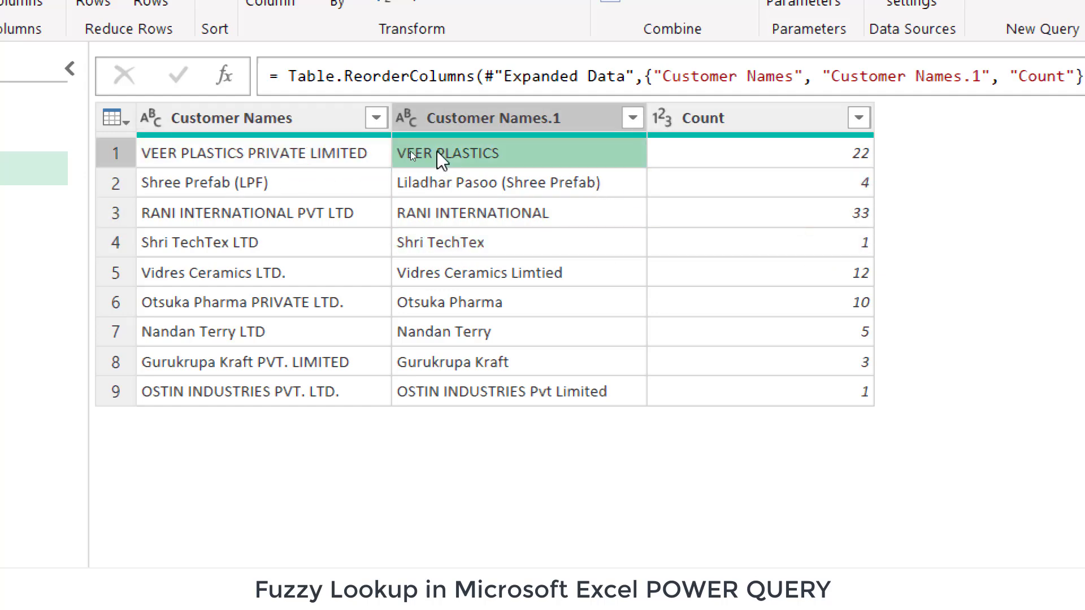
# - Remove the original Customer Names column and check counts such as 12 in row 5
pyautogui.click(324, 121)
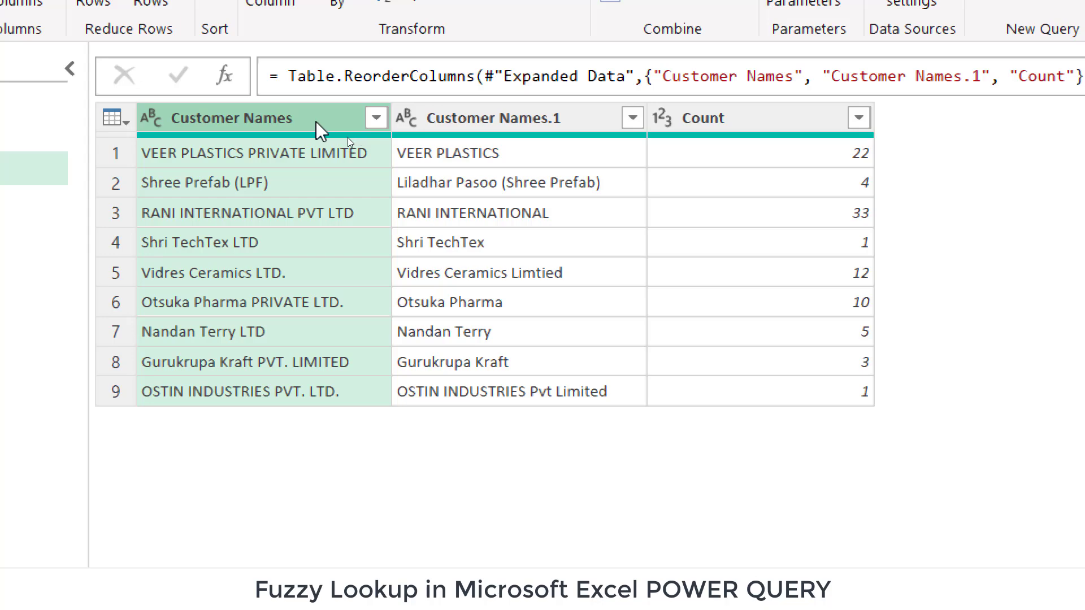
pyautogui.rightClick(283, 125)
pyautogui.click(354, 177)
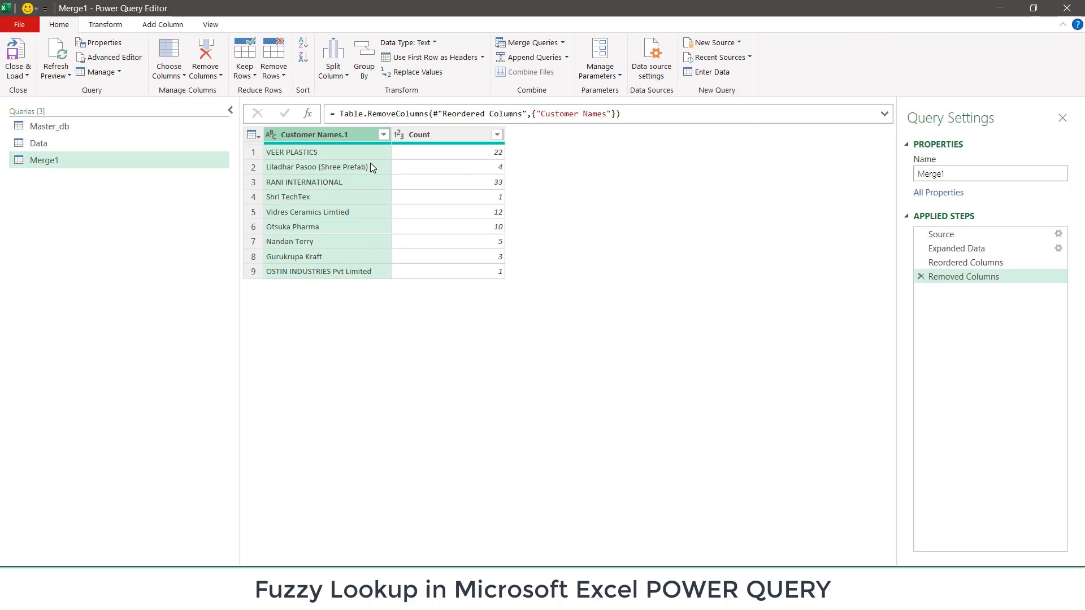
pyautogui.click(435, 181)
pyautogui.click(436, 213)
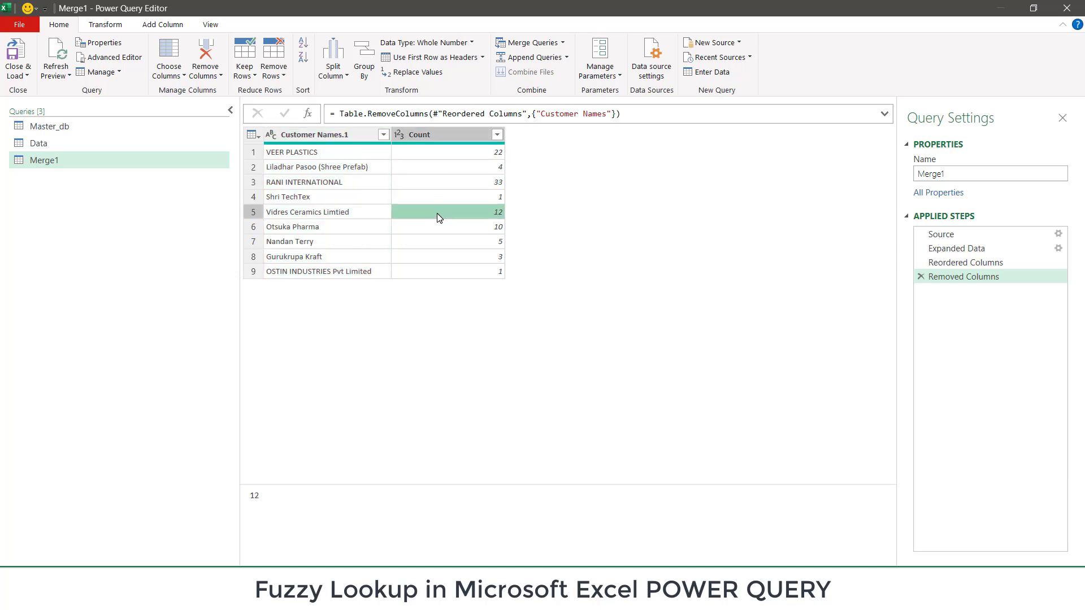
pyautogui.click(25, 77)
# - Load the Merge1 query as a table on the existing worksheet at cell G3
pyautogui.click(46, 107)
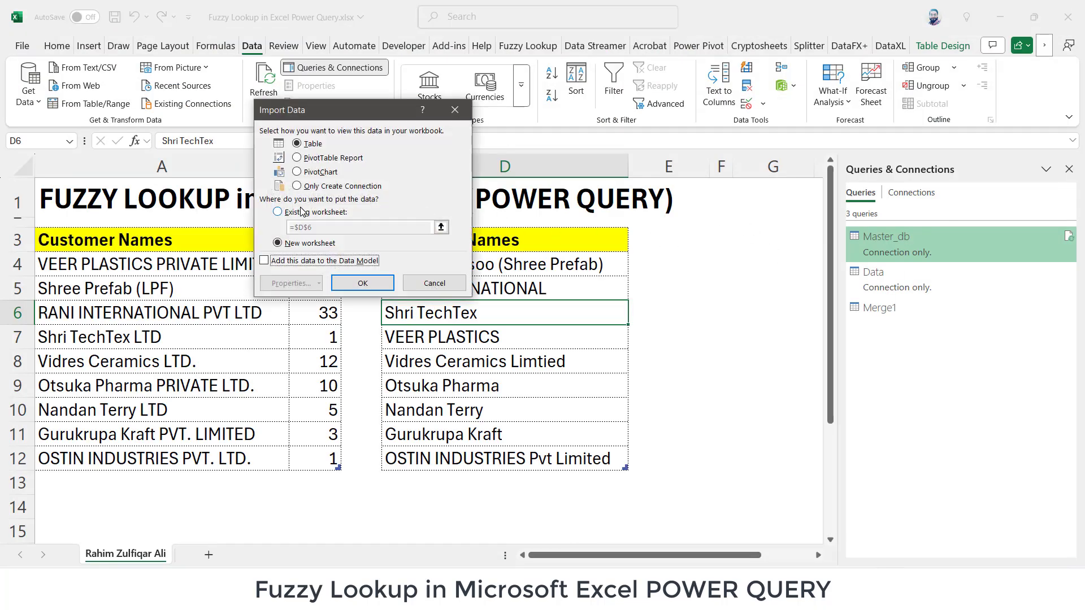
pyautogui.click(301, 211)
pyautogui.click(441, 226)
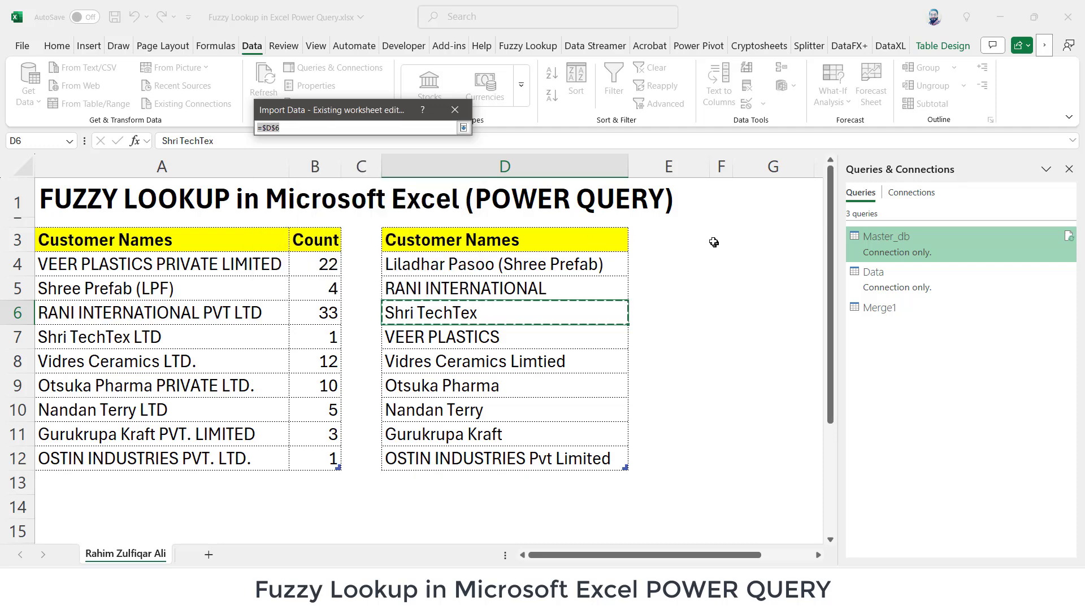
pyautogui.click(714, 243)
pyautogui.click(1070, 169)
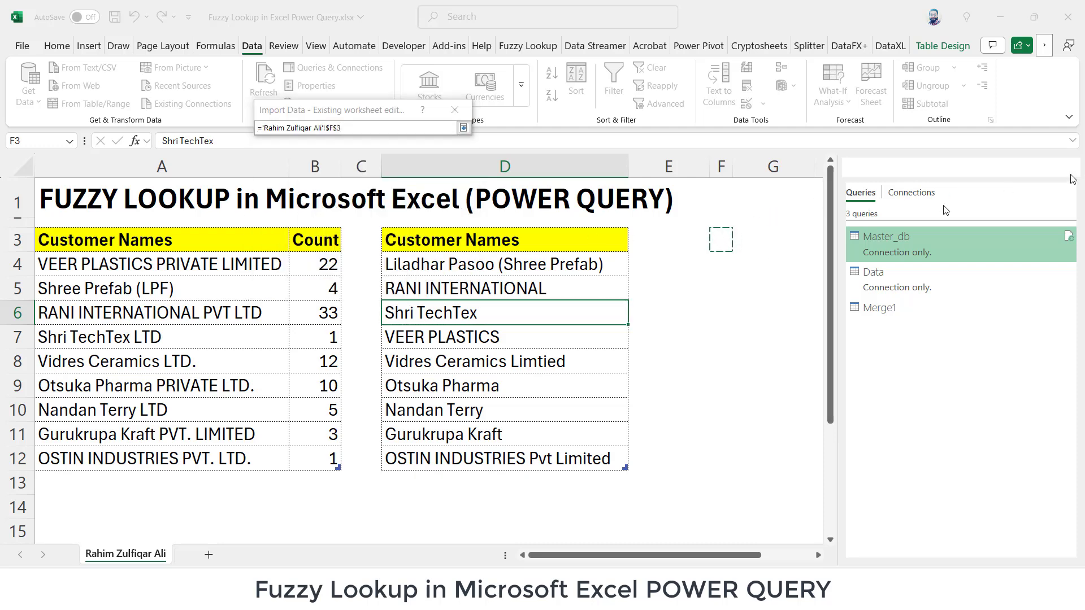
pyautogui.click(781, 242)
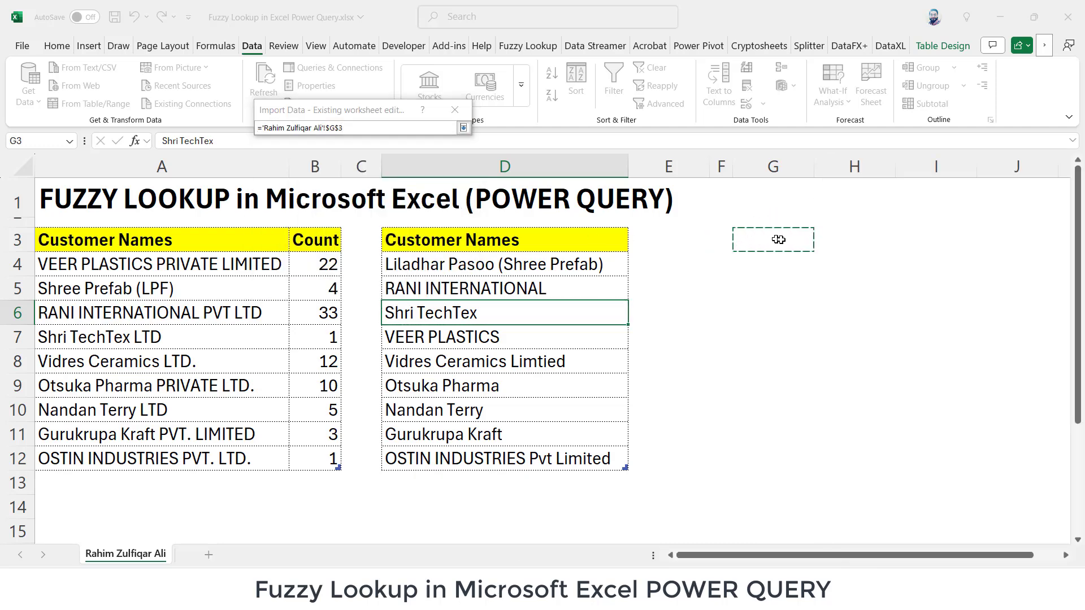
pyautogui.click(464, 129)
pyautogui.click(378, 280)
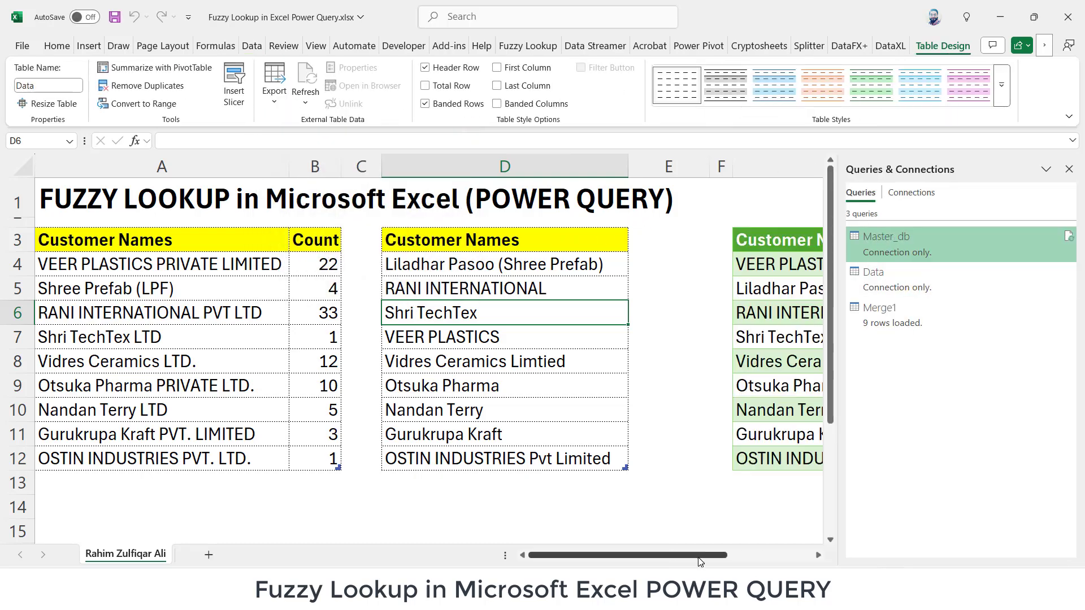
# - Review the nine loaded name and count rows, then close the Queries & Connections pane
pyautogui.moveTo(701, 561); pyautogui.dragTo(787, 562)
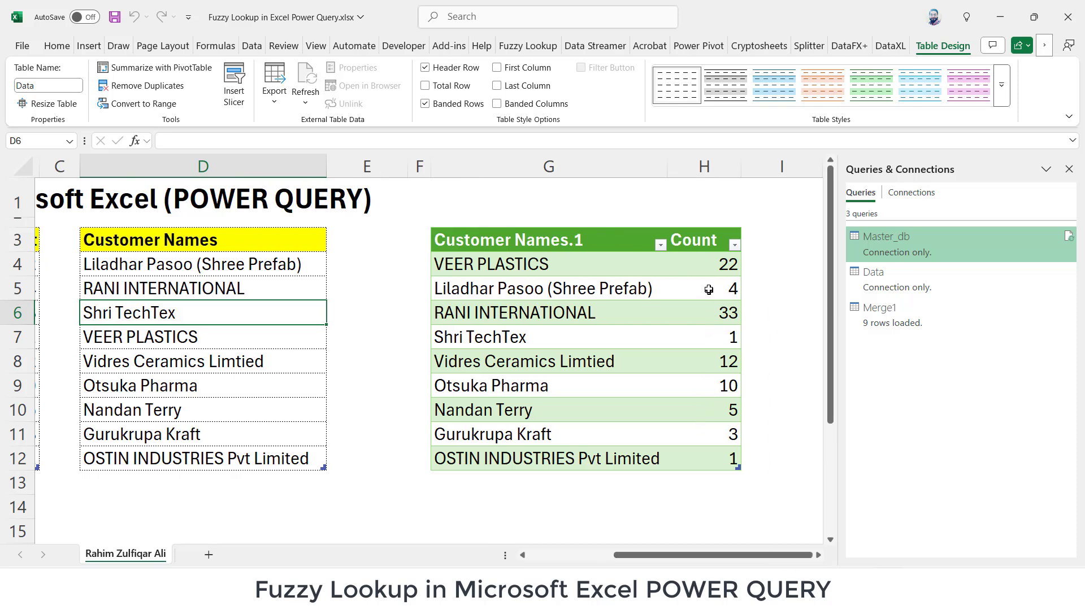
pyautogui.moveTo(711, 262); pyautogui.dragTo(708, 454)
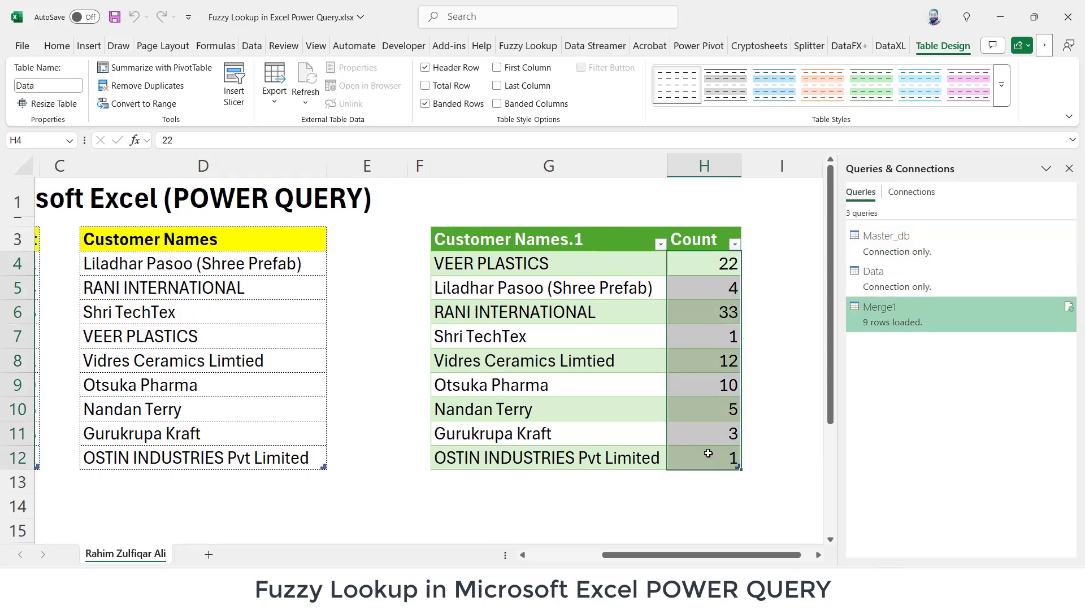
pyautogui.click(708, 454)
pyautogui.click(568, 555)
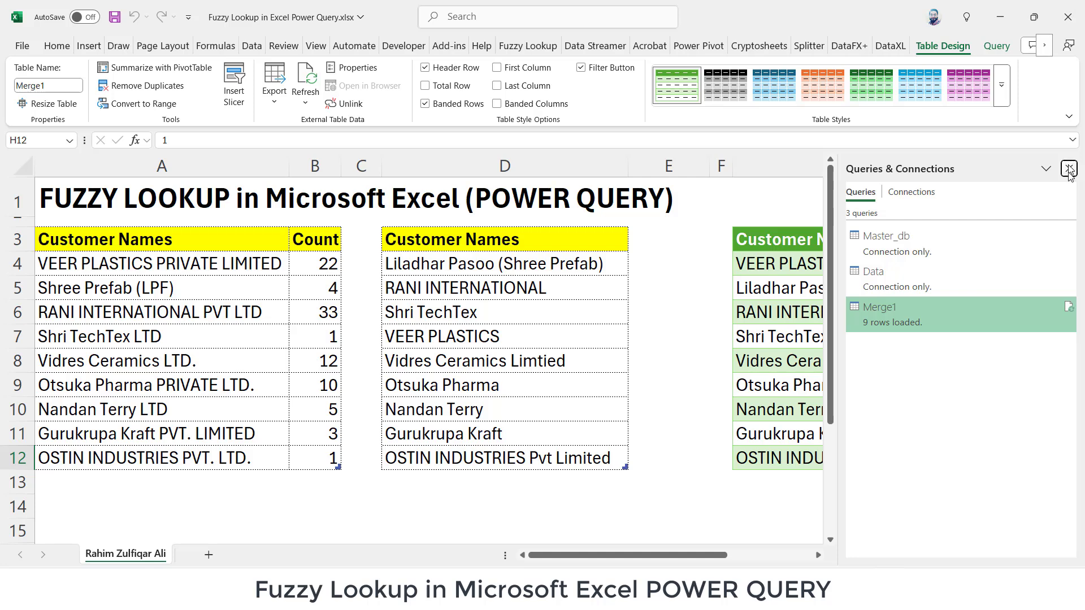
pyautogui.click(1069, 169)
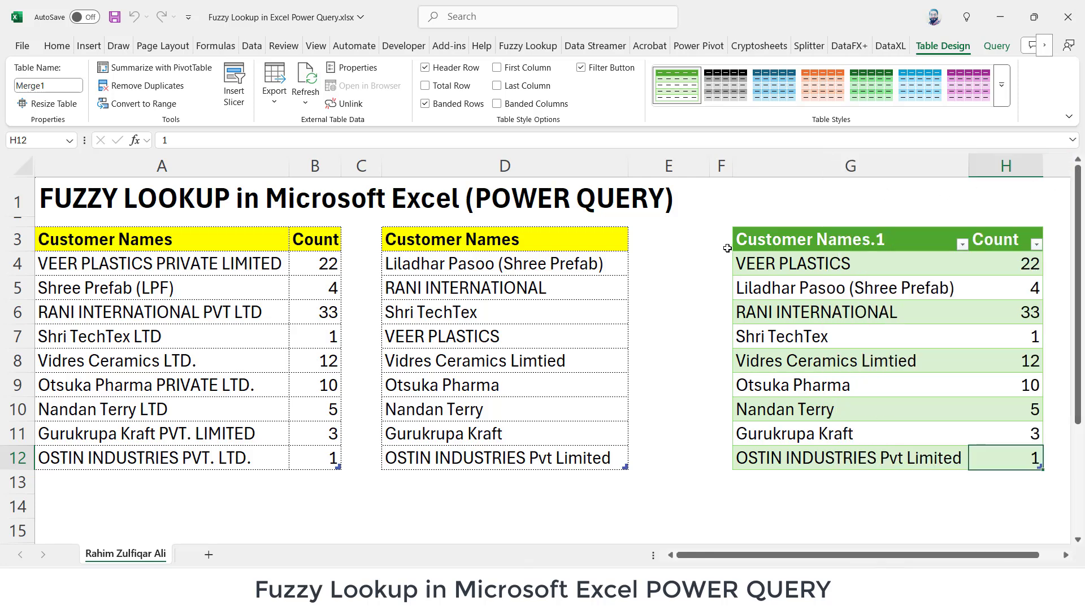
pyautogui.click(181, 485)
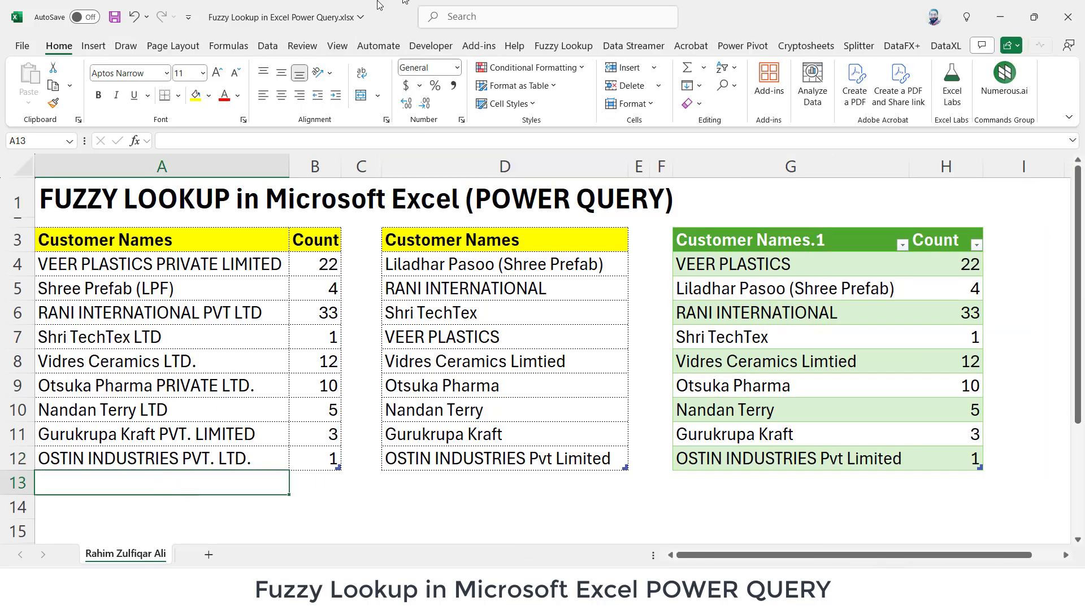
# - Add Excel Basement Private Limited with count 50 to the end of the first list
pyautogui.write('Excel')
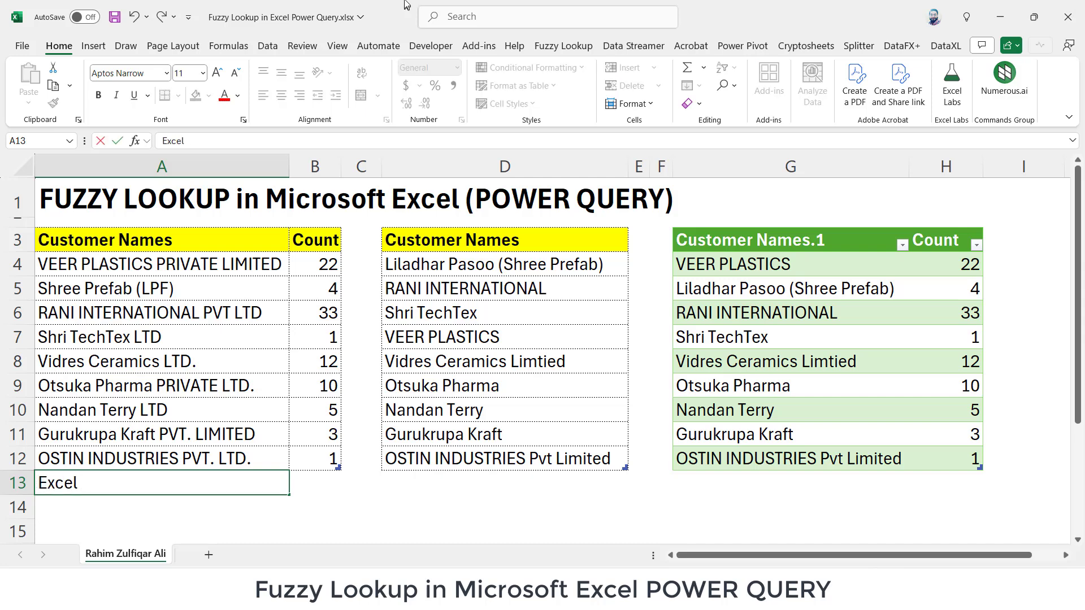
pyautogui.write(' Basement')
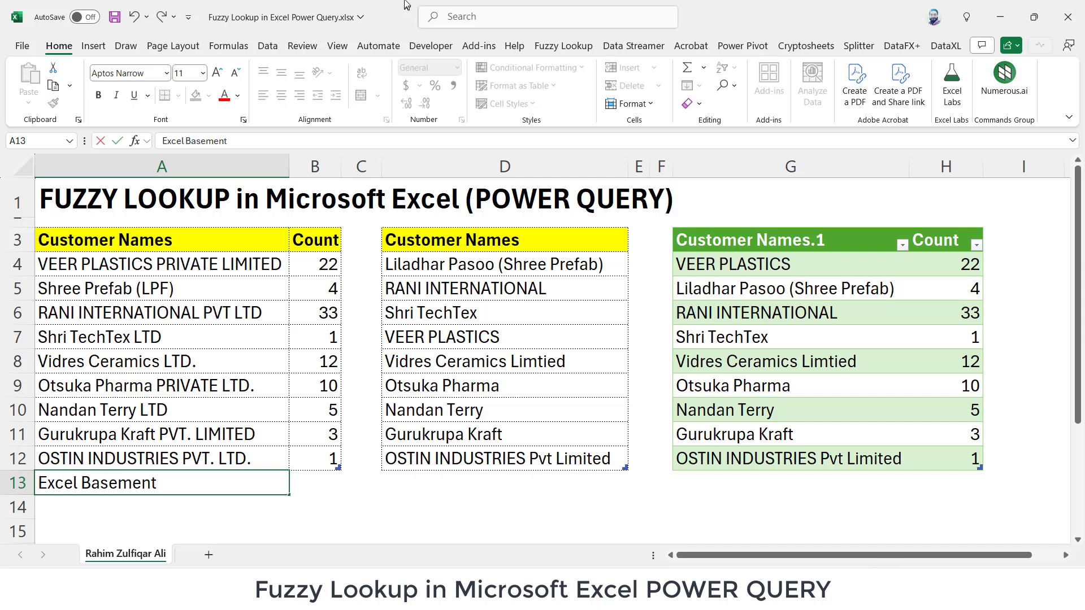
pyautogui.write(' Private Limi')
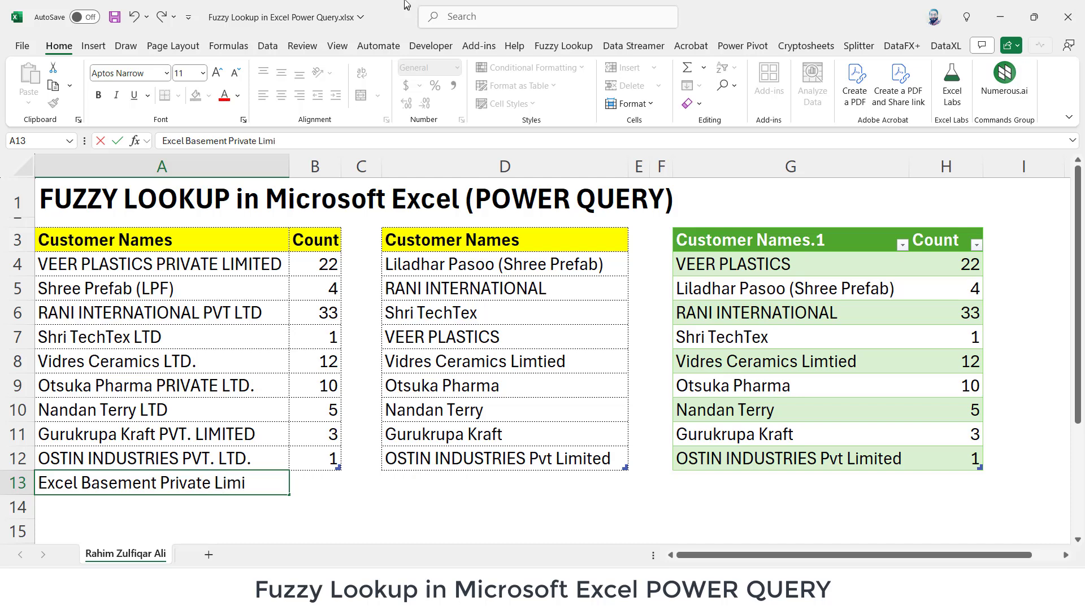
pyautogui.write('ted')
pyautogui.press('Tab')
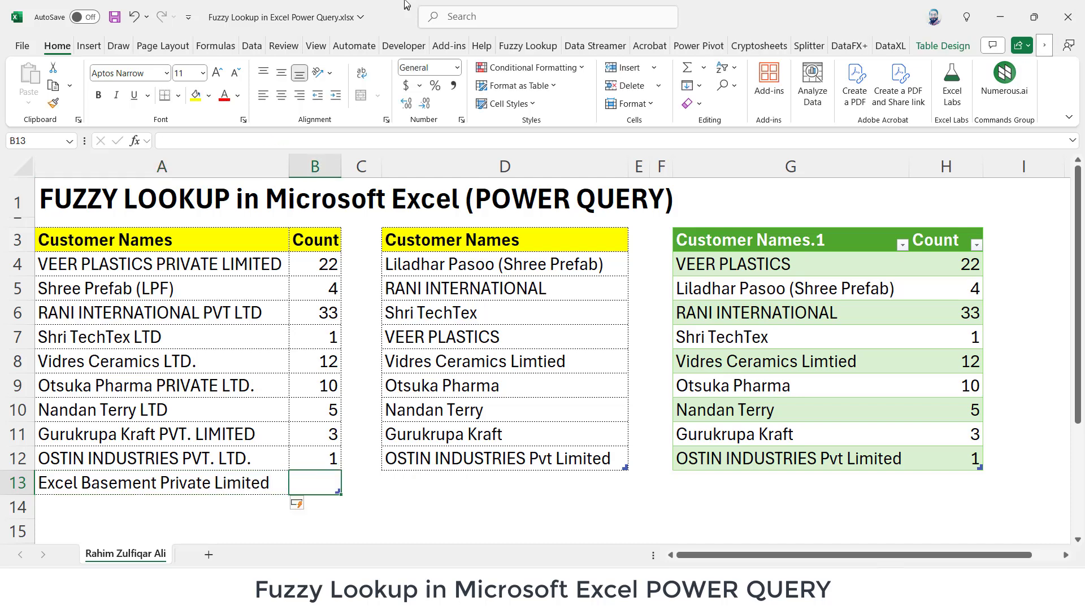
pyautogui.write('50')
pyautogui.press('Return')
# - Add Excel Basement Pvt Ltd as the new last entry of the second list
pyautogui.press('Up')
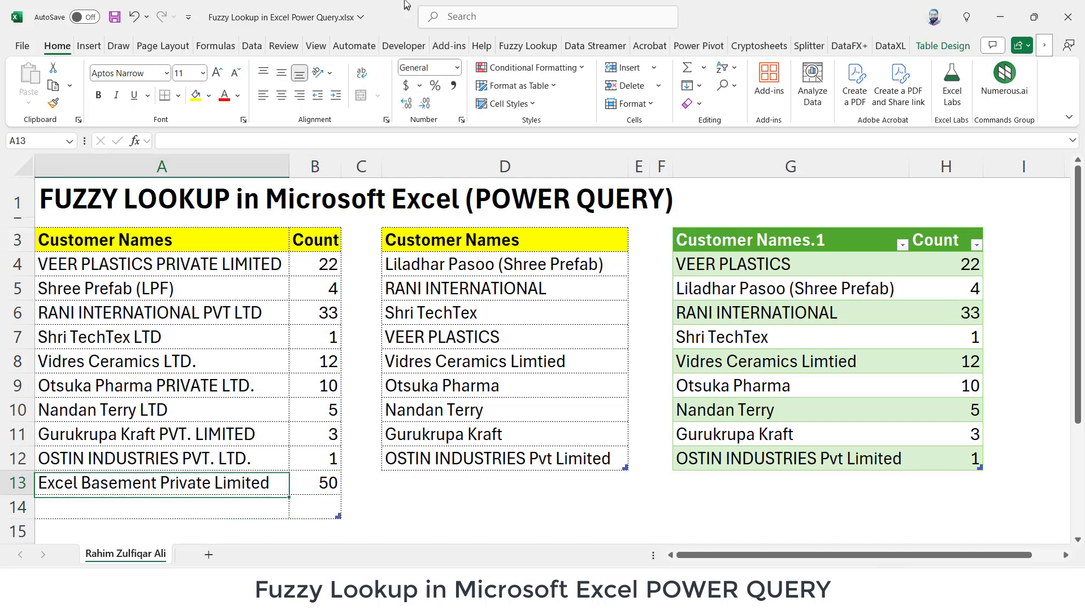
pyautogui.press('Right')
pyautogui.press('Right')
pyautogui.press('Right')
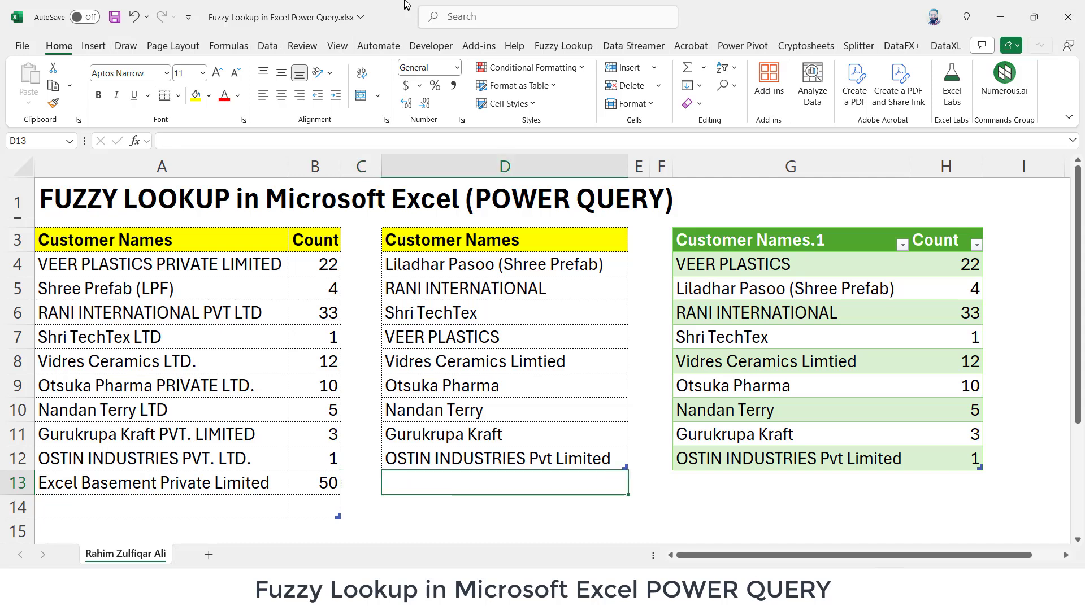
pyautogui.write('Excel B')
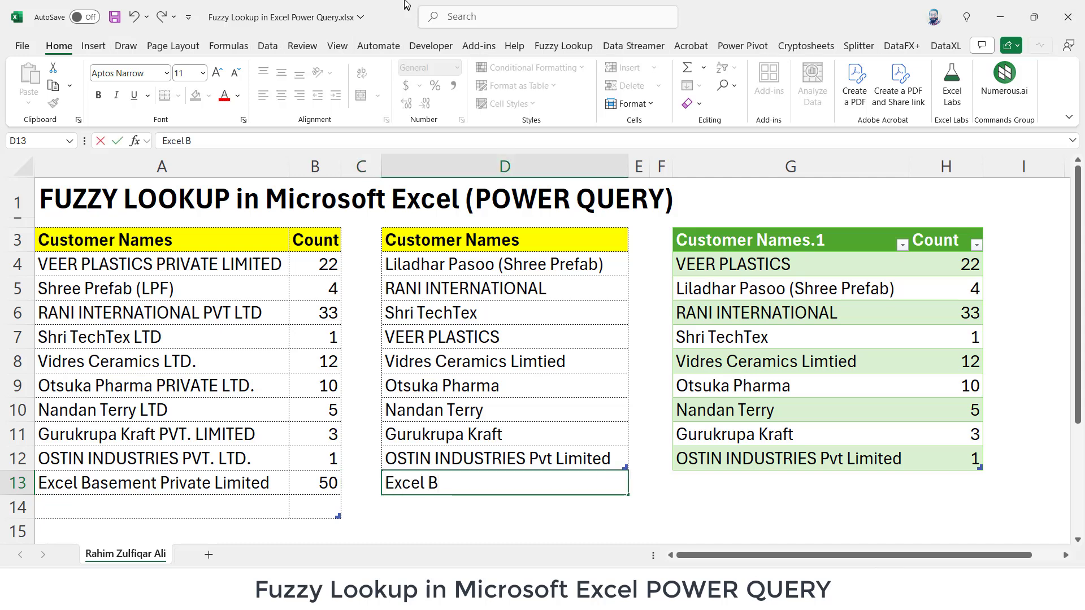
pyautogui.write('asement Pvt L')
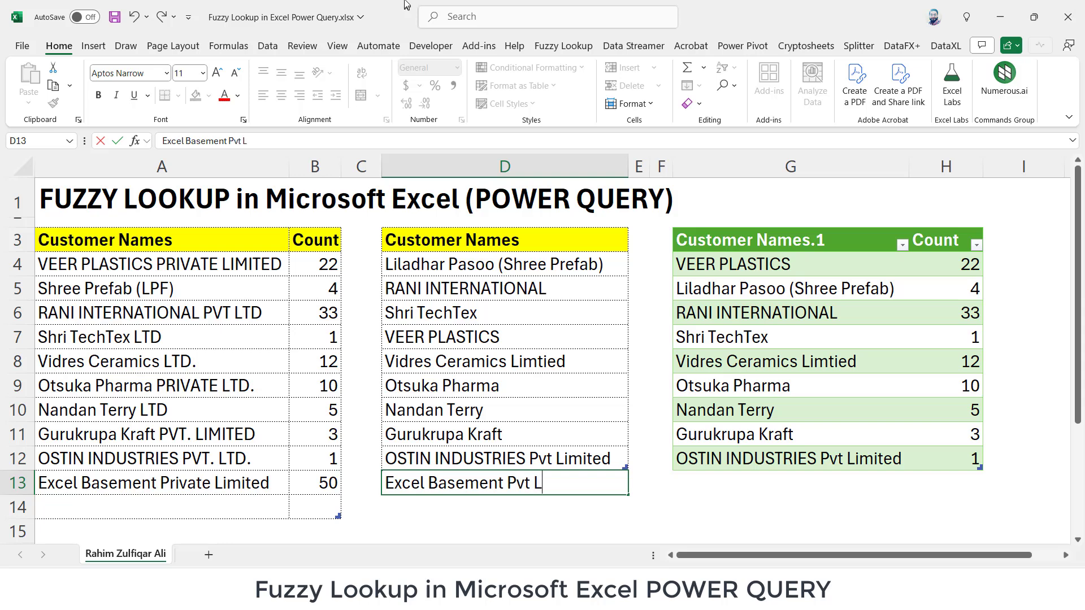
pyautogui.write('td')
pyautogui.press('Return')
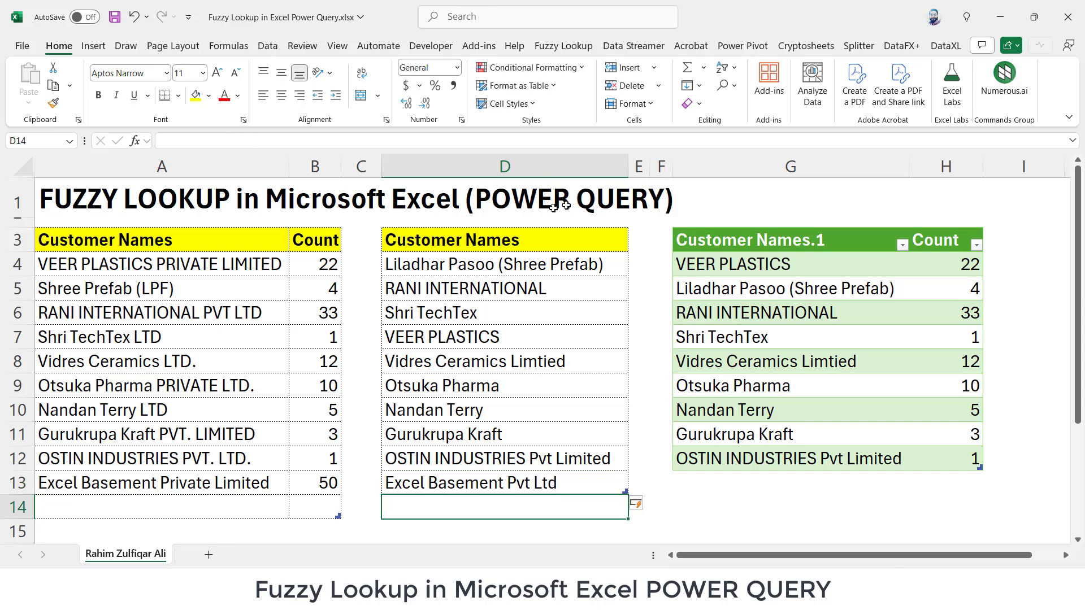
# - Refresh the Merge1 table and check its new row, Excel Basement Pvt Ltd with count 50
pyautogui.click(732, 314)
pyautogui.rightClick(734, 317)
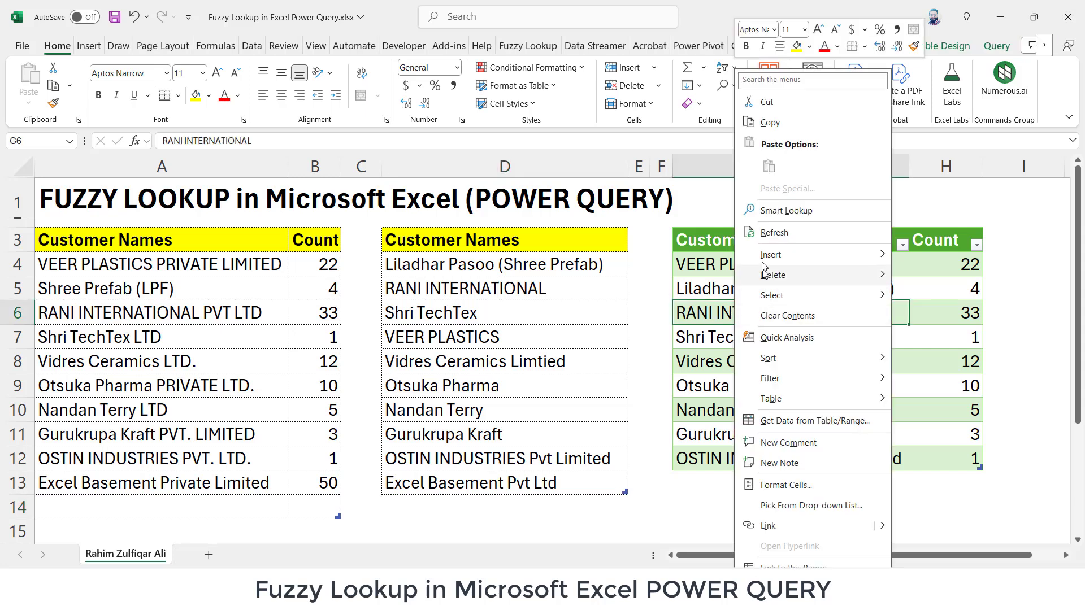
pyautogui.click(773, 233)
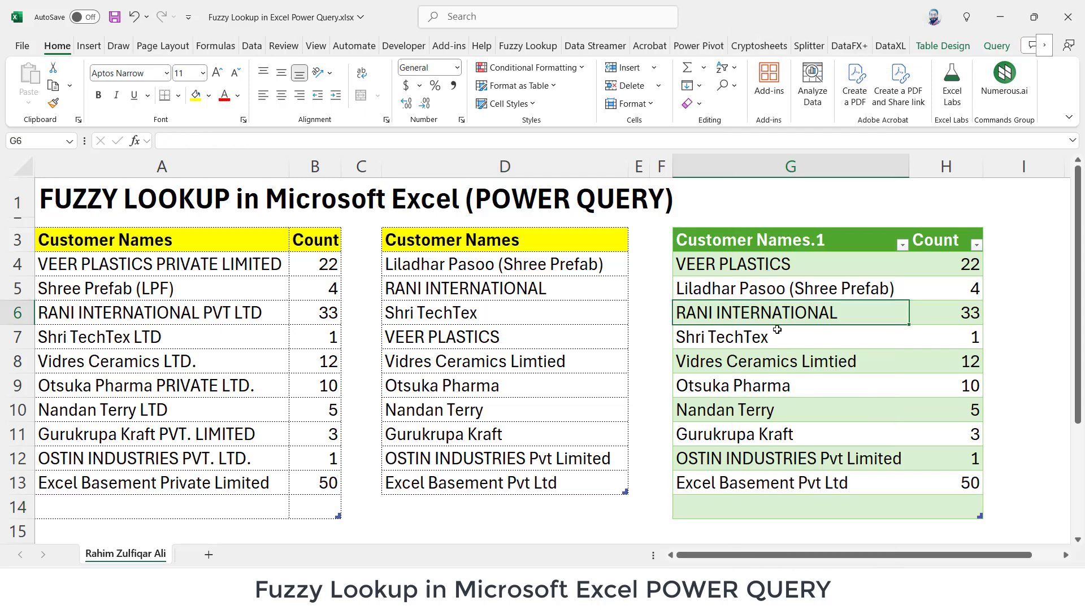
pyautogui.click(777, 483)
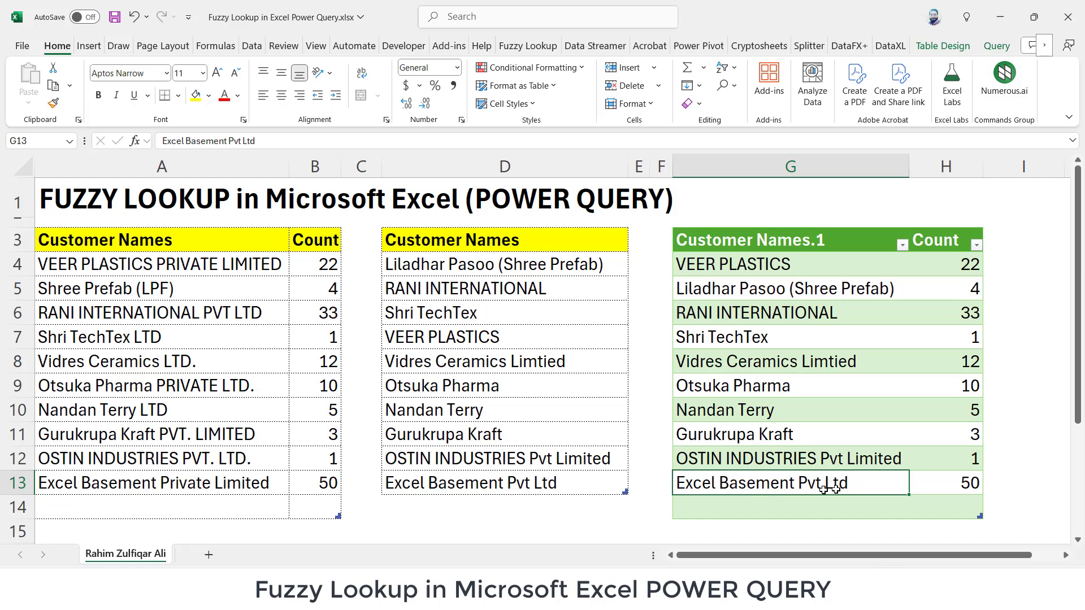
pyautogui.click(938, 481)
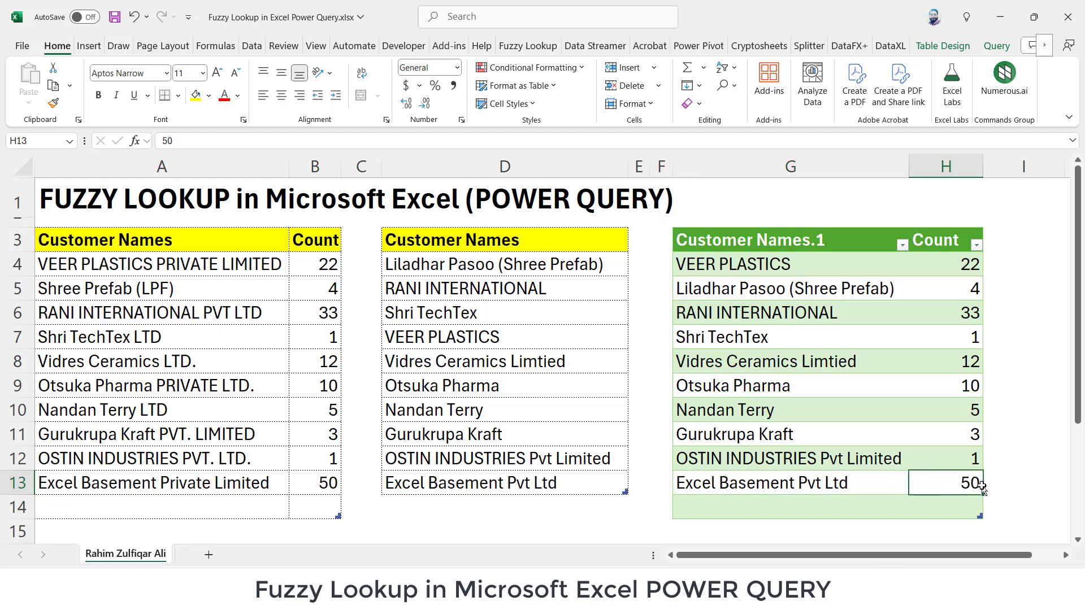
# - Compare the new result row against the new names in both source lists
pyautogui.click(188, 261)
pyautogui.hotkey('ctrl', 'a')
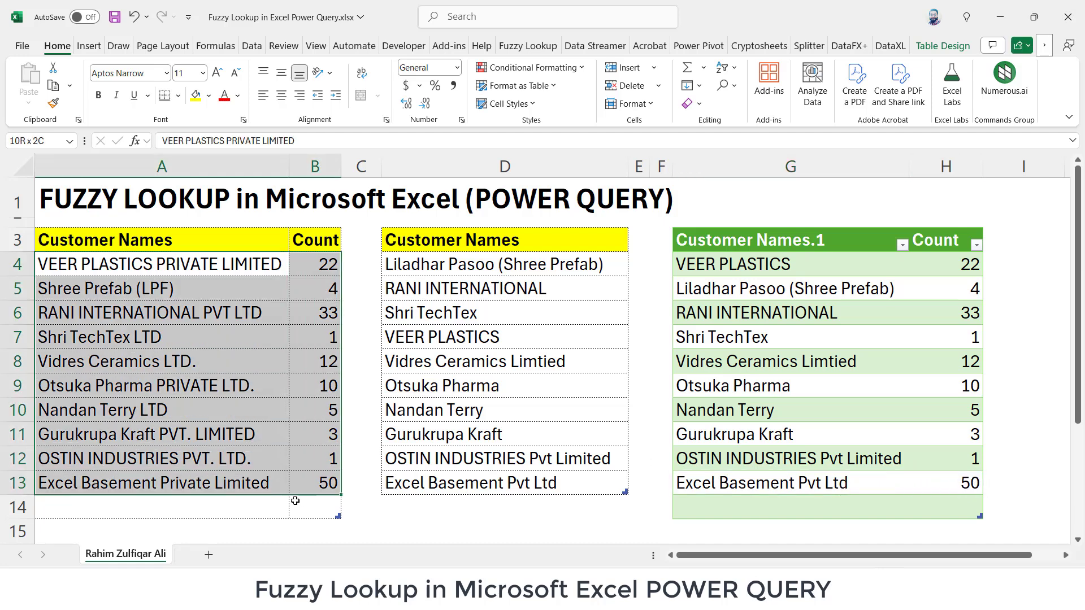
pyautogui.click(256, 484)
pyautogui.click(412, 484)
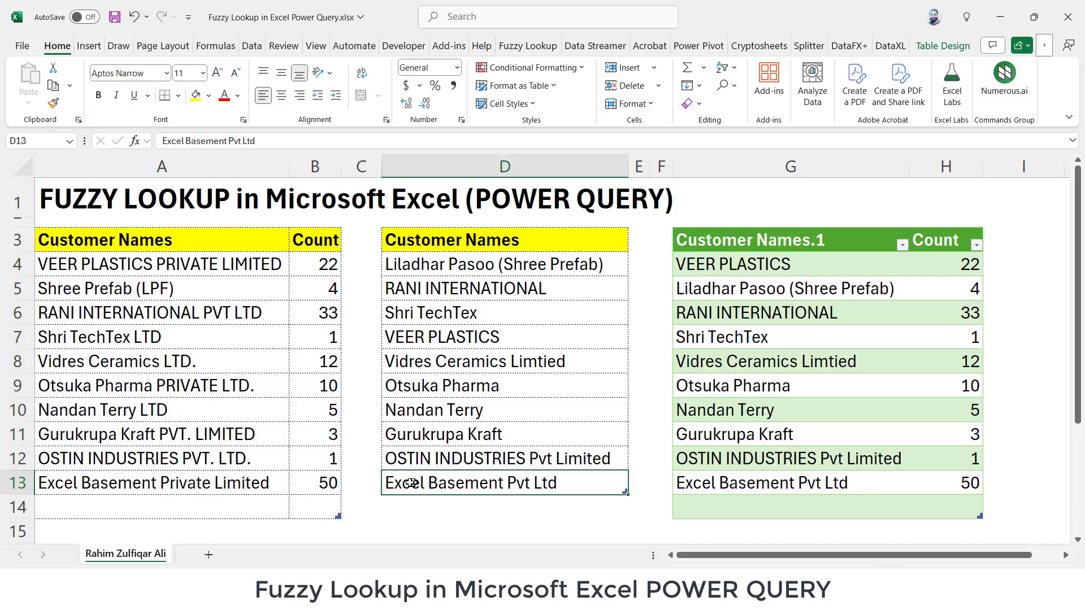
pyautogui.click(254, 481)
pyautogui.click(431, 482)
pyautogui.click(806, 478)
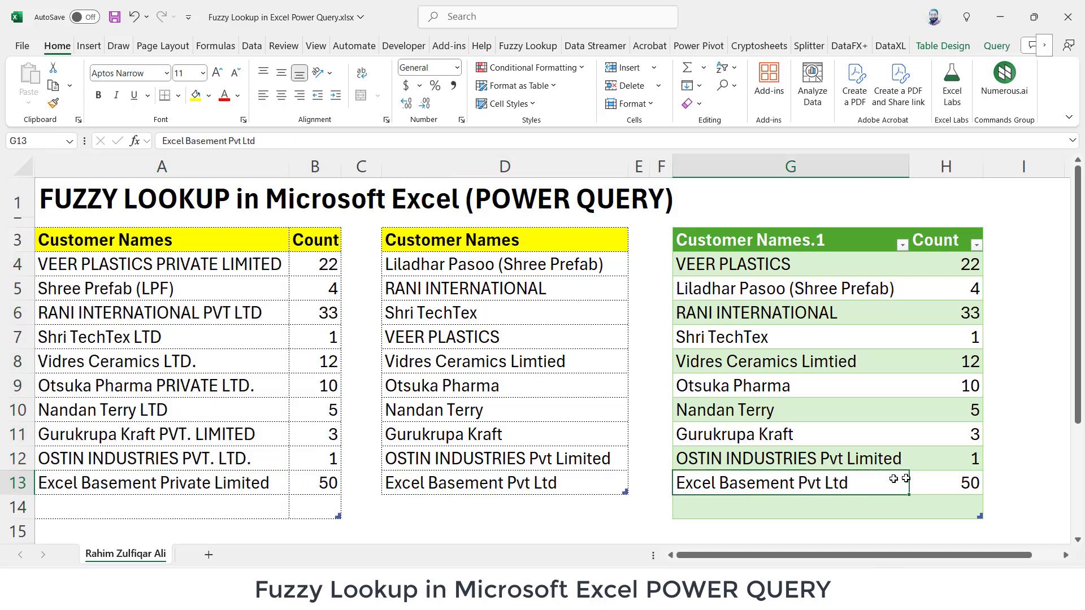
pyautogui.click(928, 479)
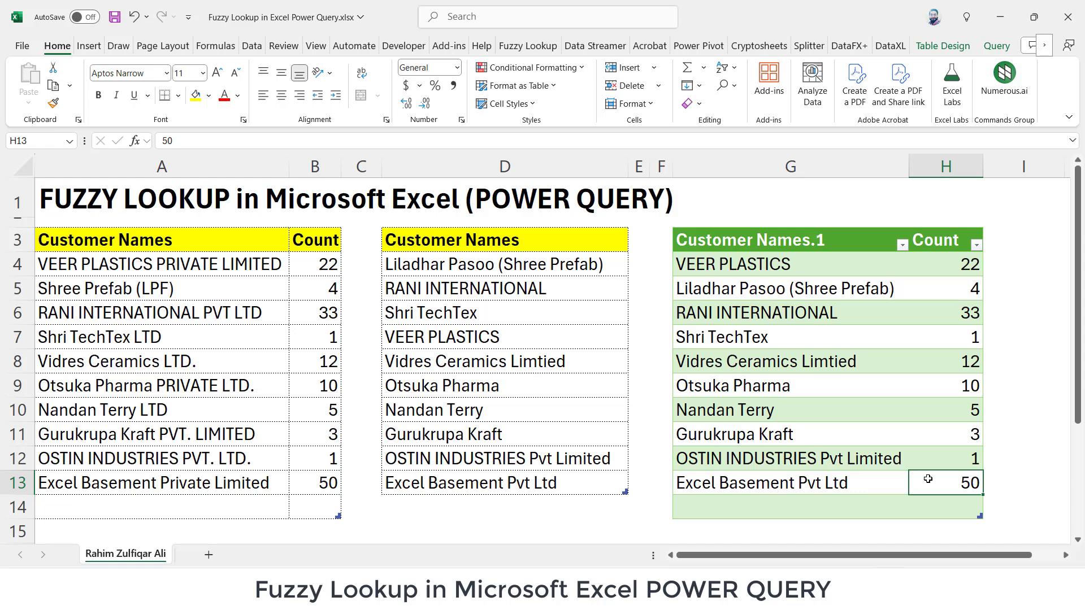
pyautogui.hotkey('ctrl', 'Home')
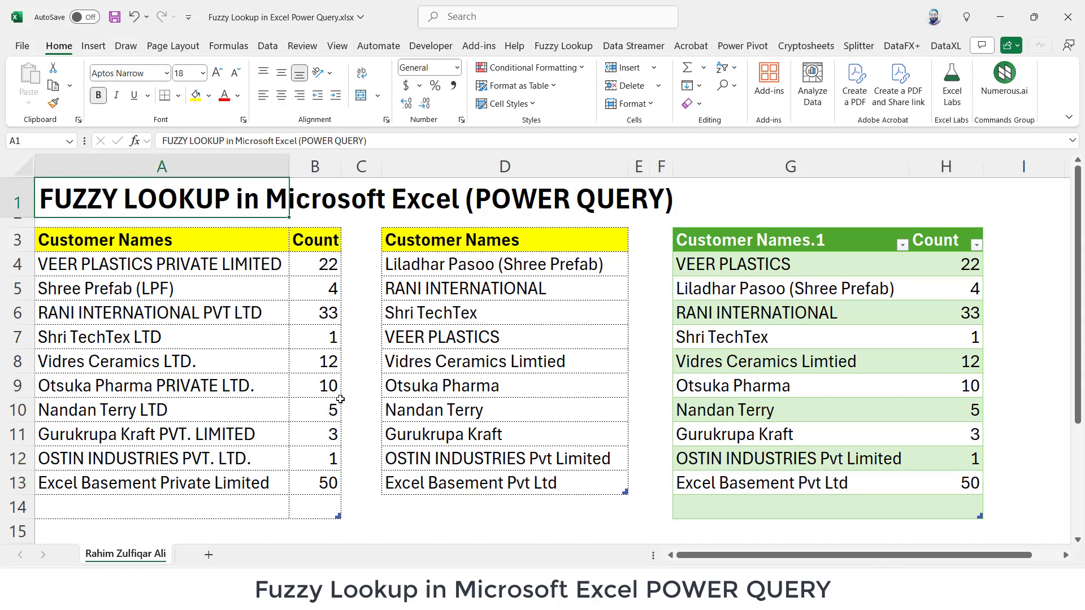